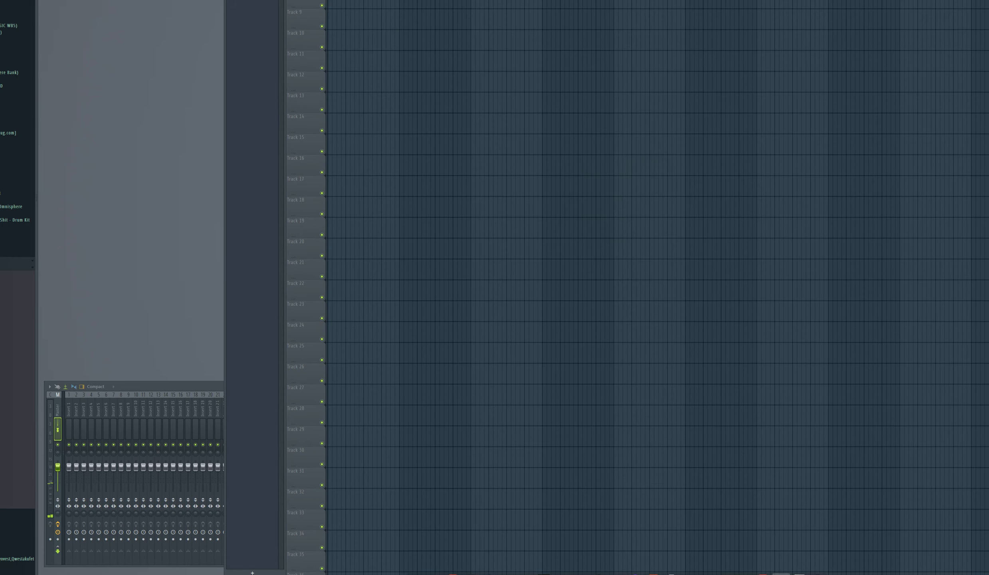
# Set the audio device to FL Studio ASIO and close the settings
pyautogui.click(569, 74)
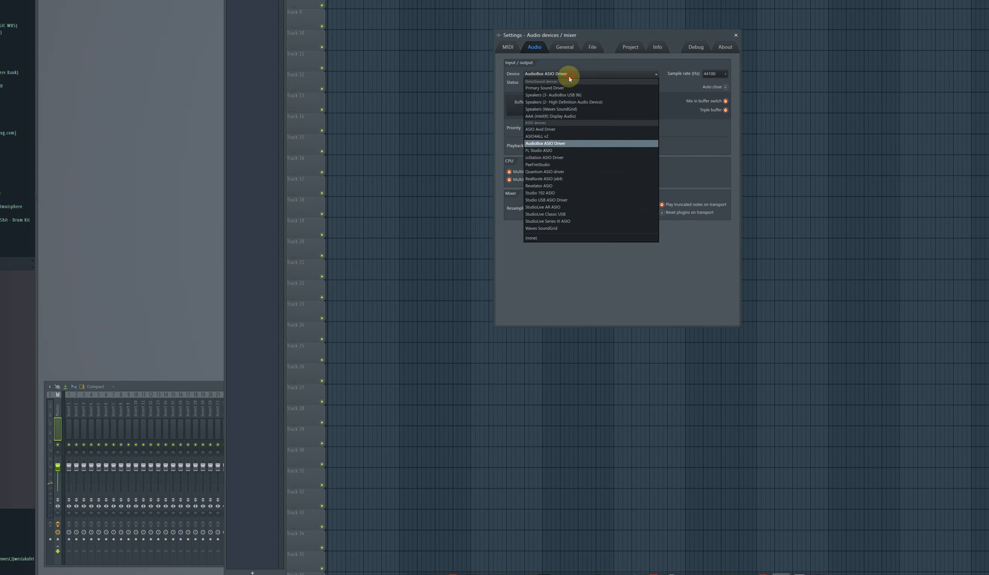
pyautogui.click(552, 150)
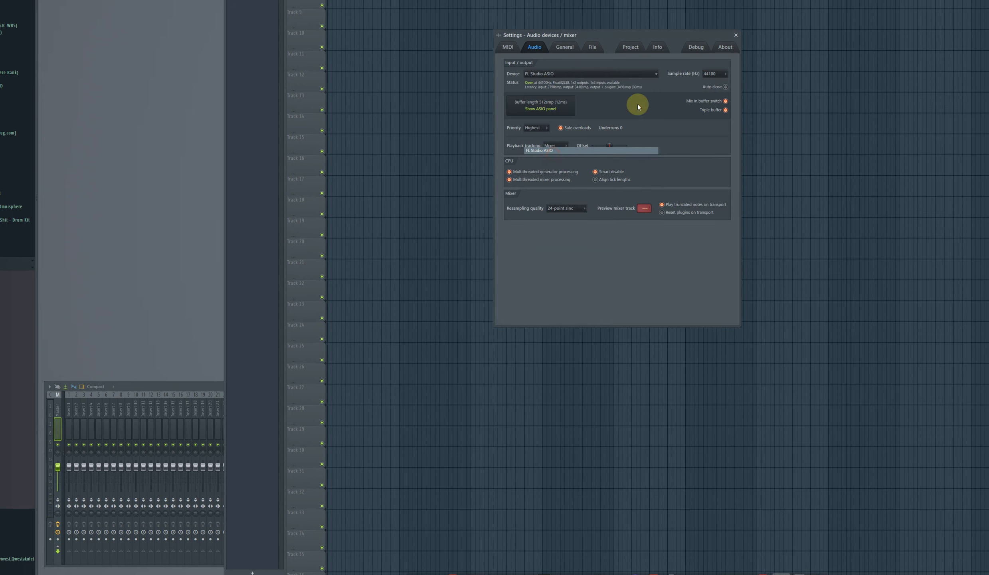
pyautogui.click(735, 35)
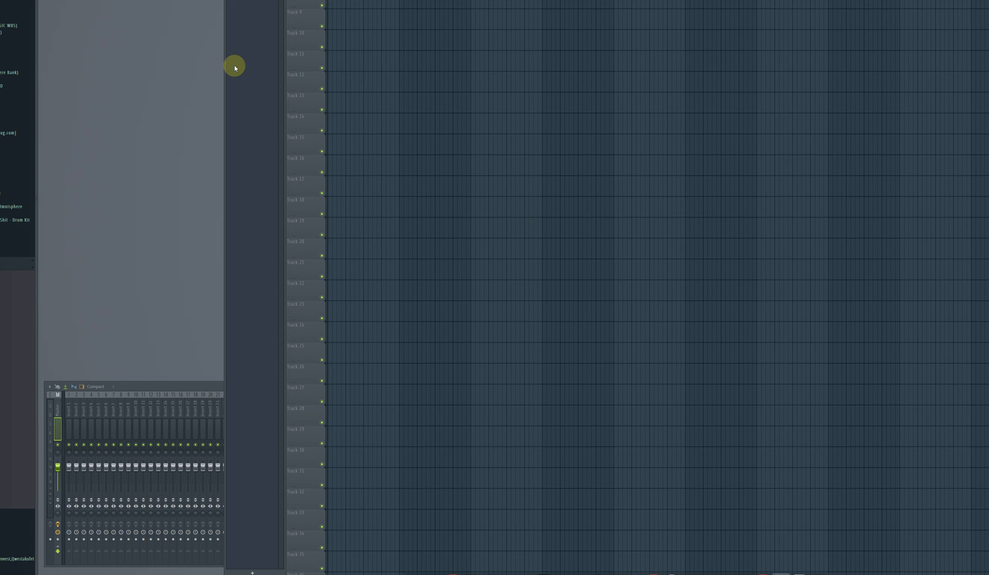
# Bring up the mixer and rename insert track 1 to "input"
pyautogui.doubleClick(183, 385)
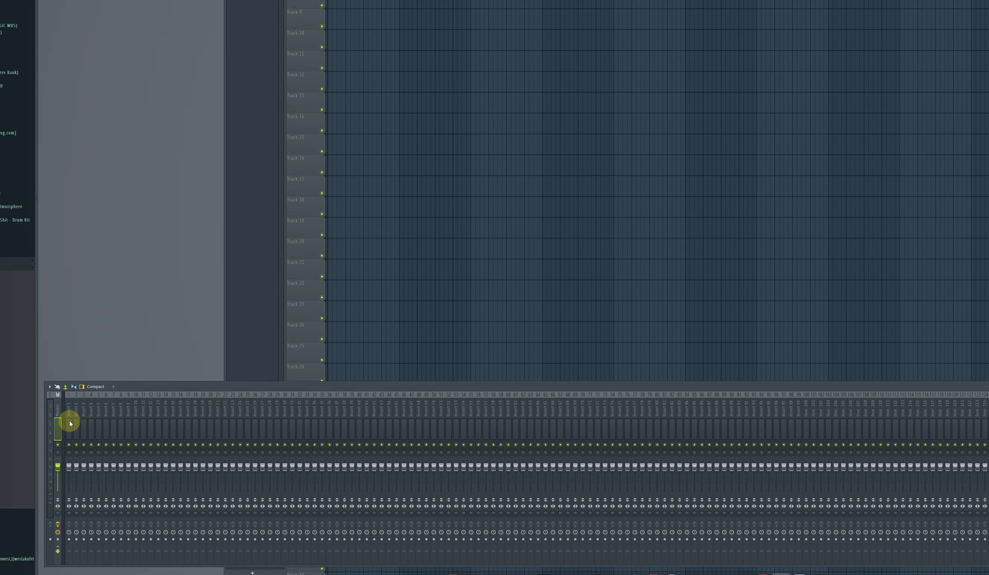
pyautogui.rightClick(70, 408)
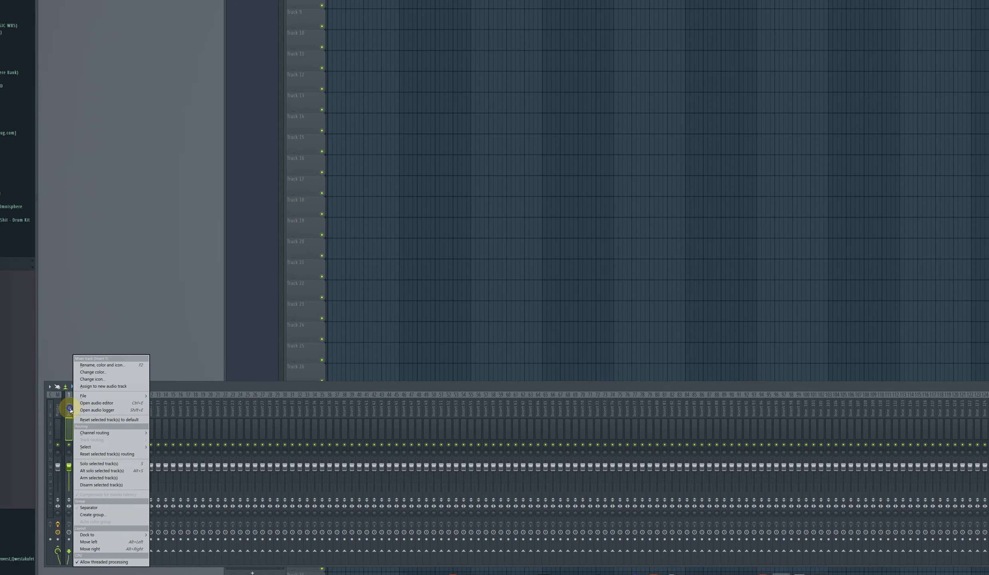
pyautogui.click(102, 365)
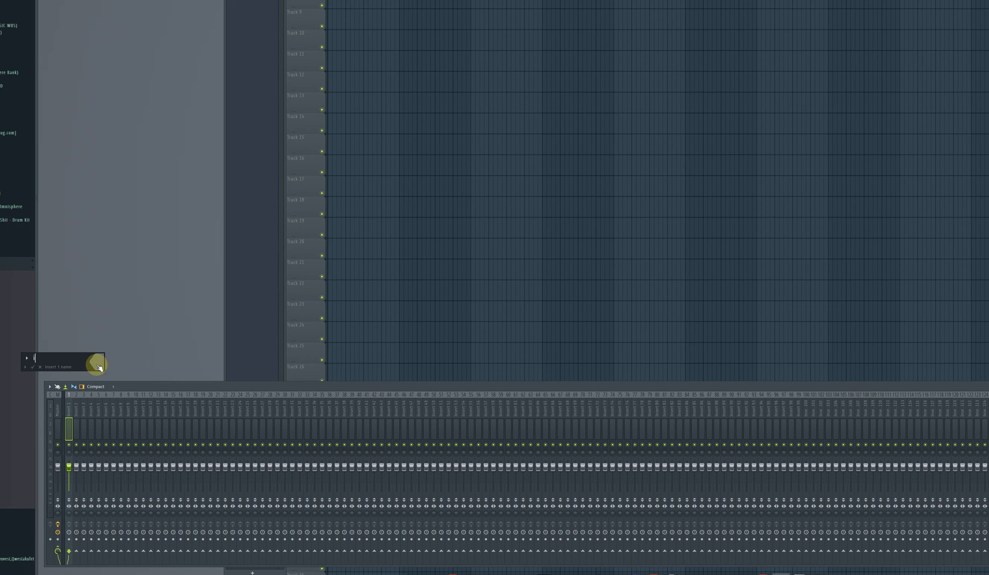
pyautogui.write('input')
pyautogui.press('Return')
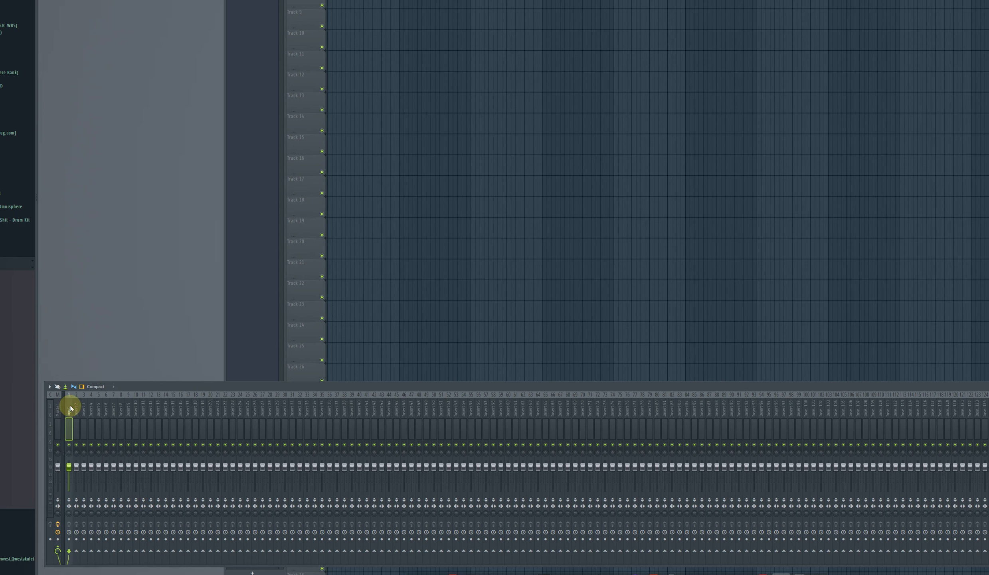
# Rename mixer insert track 2 to "vocals"
pyautogui.rightClick(73, 408)
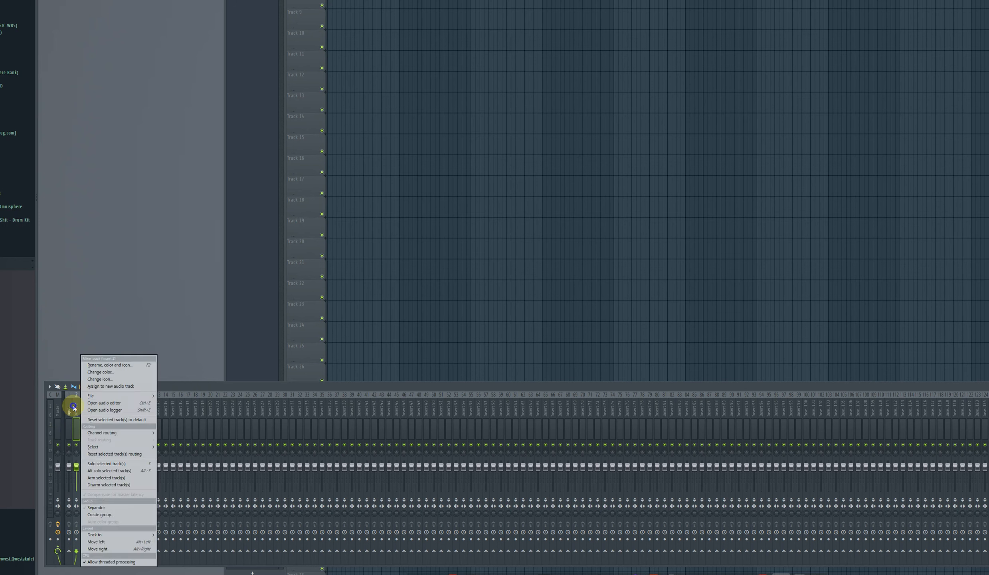
pyautogui.click(105, 365)
pyautogui.write('voca')
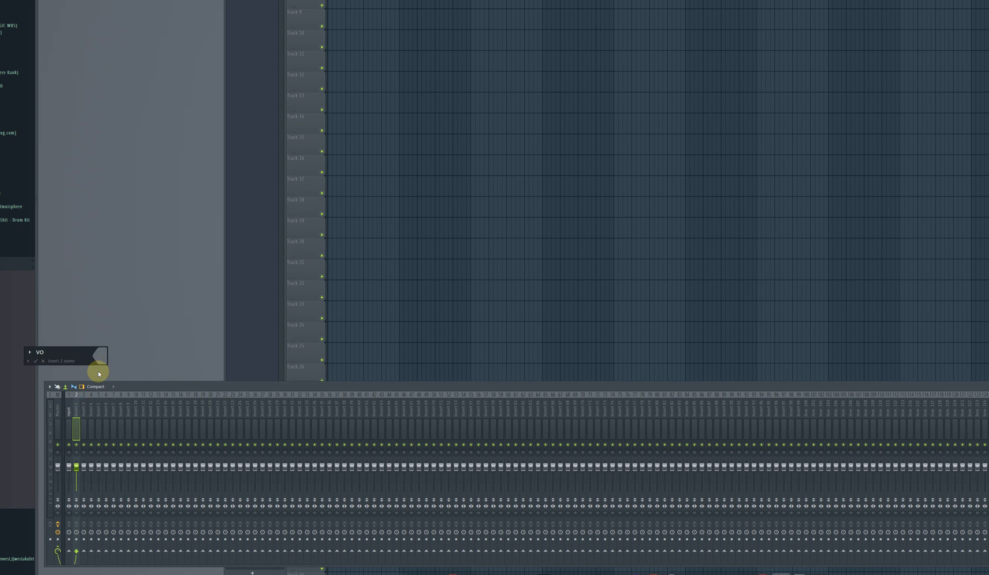
pyautogui.write('ls')
pyautogui.click(35, 360)
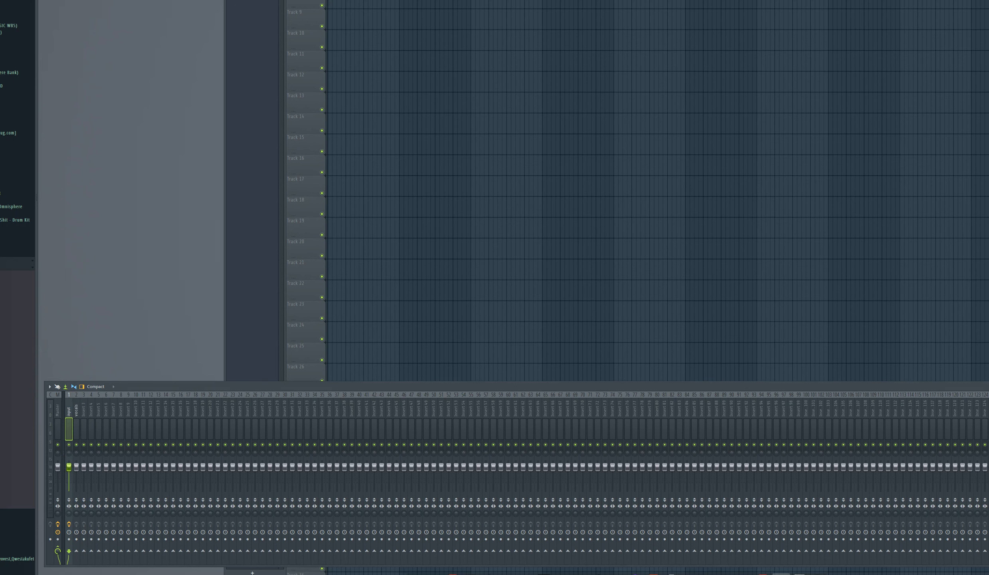
# Position the Vintage Chorus plugin window, select the input mixer track and start recording its audio into the playlist
pyautogui.moveTo(273, 0); pyautogui.dragTo(491, 273)
pyautogui.click(71, 407)
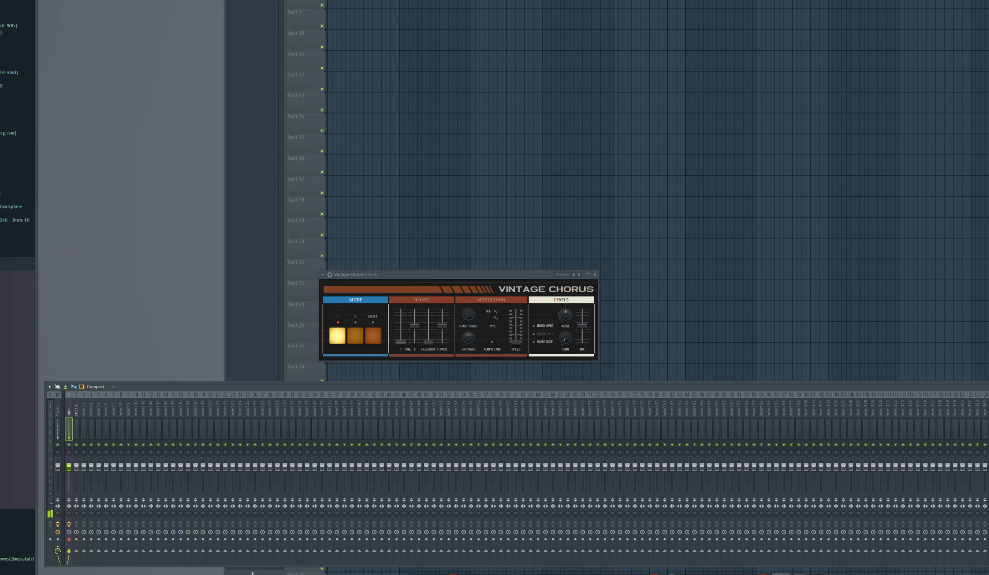
pyautogui.click(659, 206)
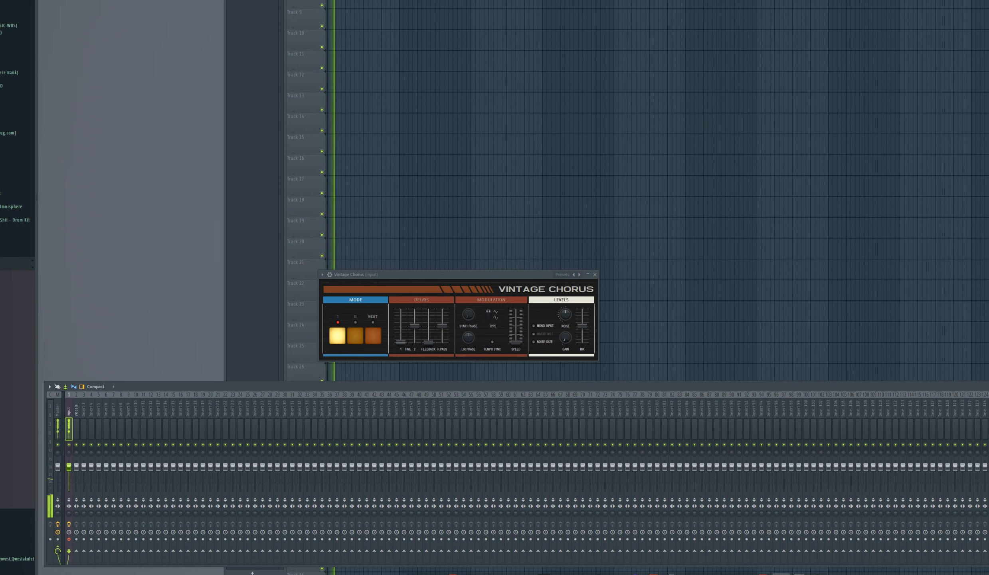
pyautogui.press('F5')
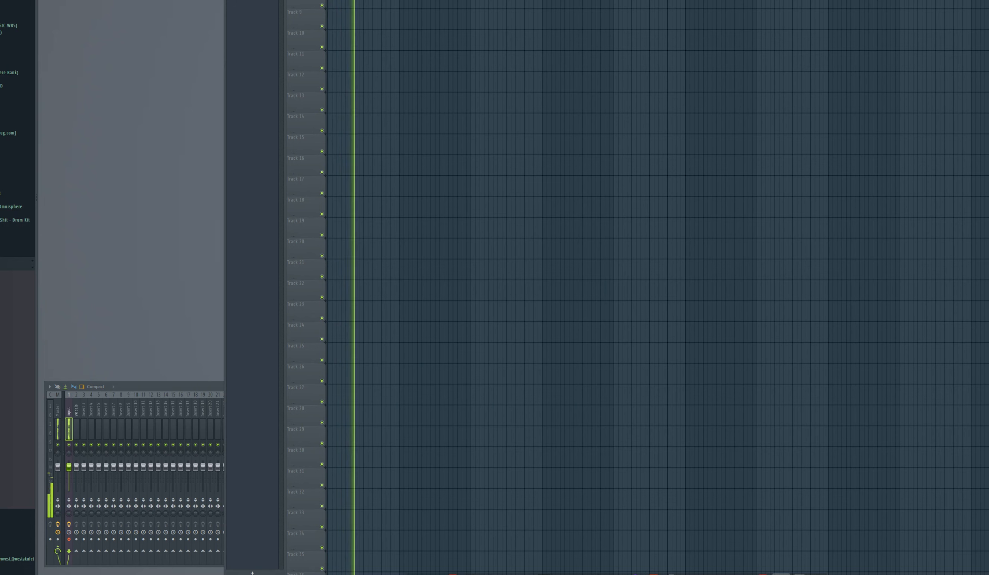
# Raise the input mixer track's volume fader and finish the recording
pyautogui.moveTo(69, 466)
pyautogui.mouseDown()
pyautogui.moveTo(68, 490)
pyautogui.moveTo(69, 461)
pyautogui.mouseUp()
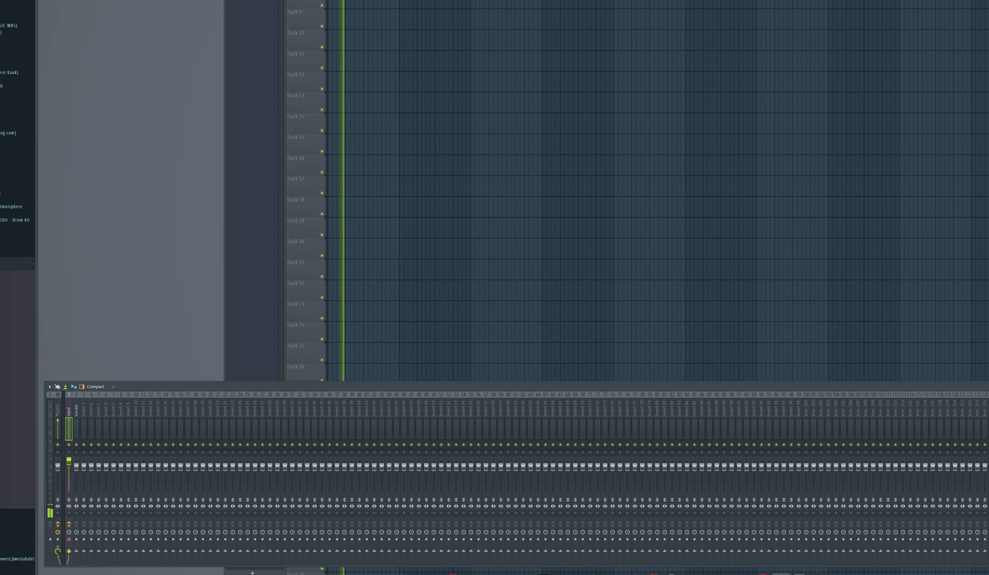
pyautogui.click(365, 160)
pyautogui.press('space')
# Open the recorded clip's channel settings from playlist Track 15 and stop playback
pyautogui.doubleClick(360, 151)
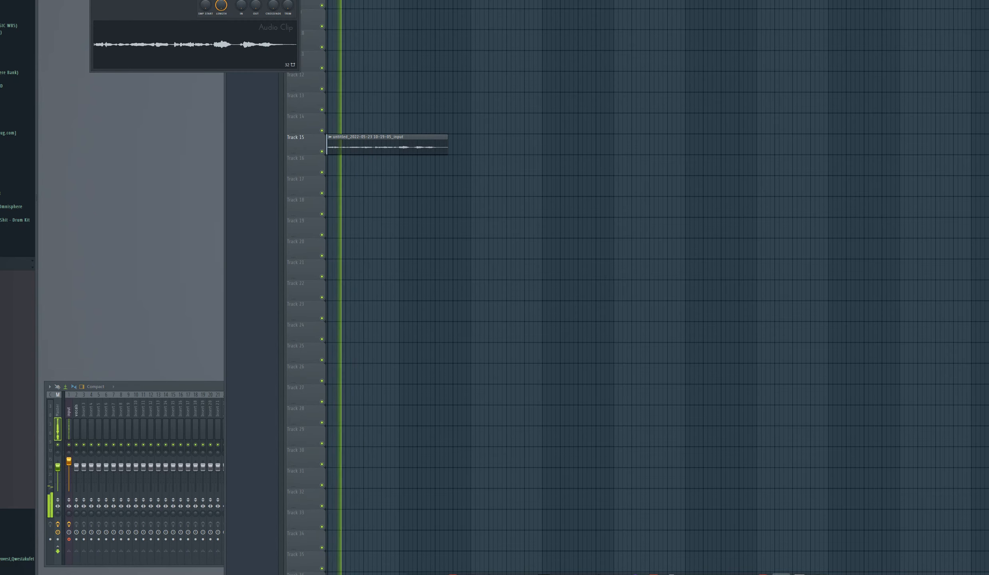
pyautogui.press('space')
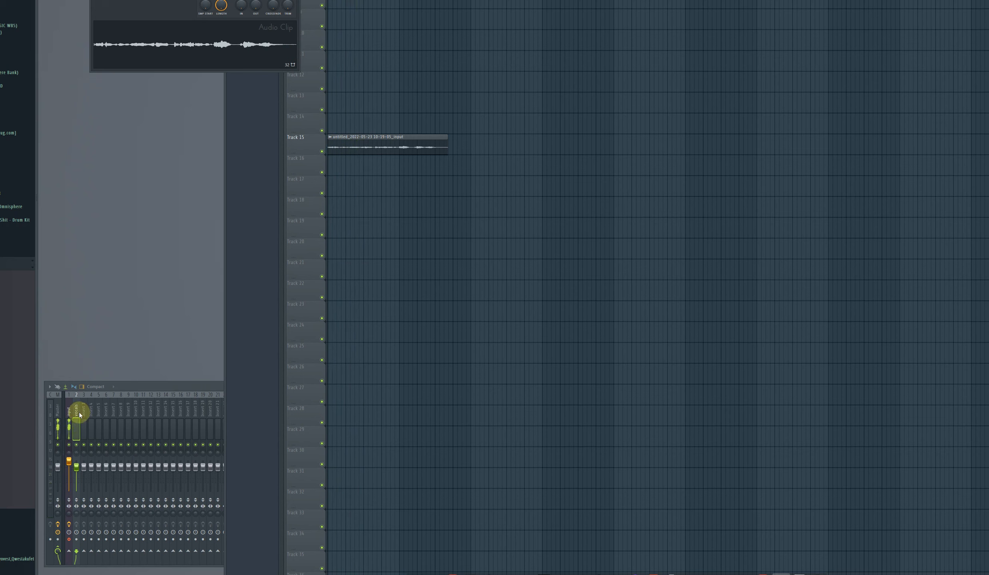
# Select the input mixer track and close the untitled project without saving its changes
pyautogui.doubleClick(134, 385)
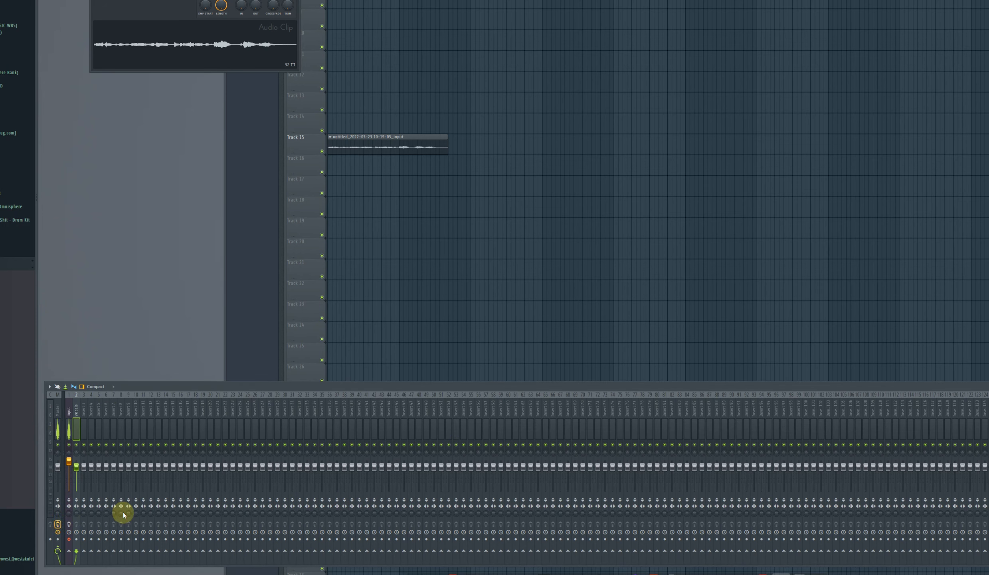
pyautogui.click(71, 431)
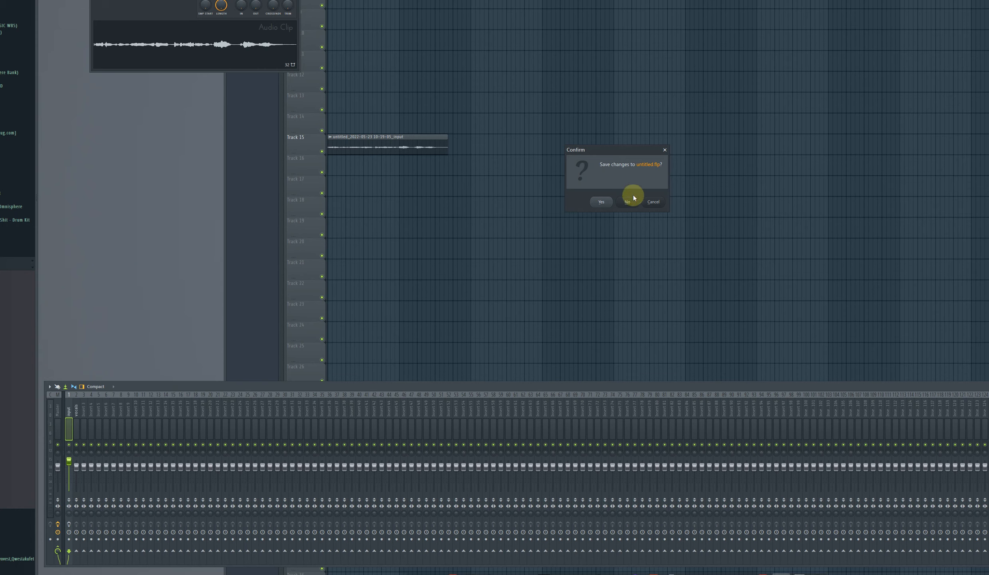
pyautogui.click(638, 199)
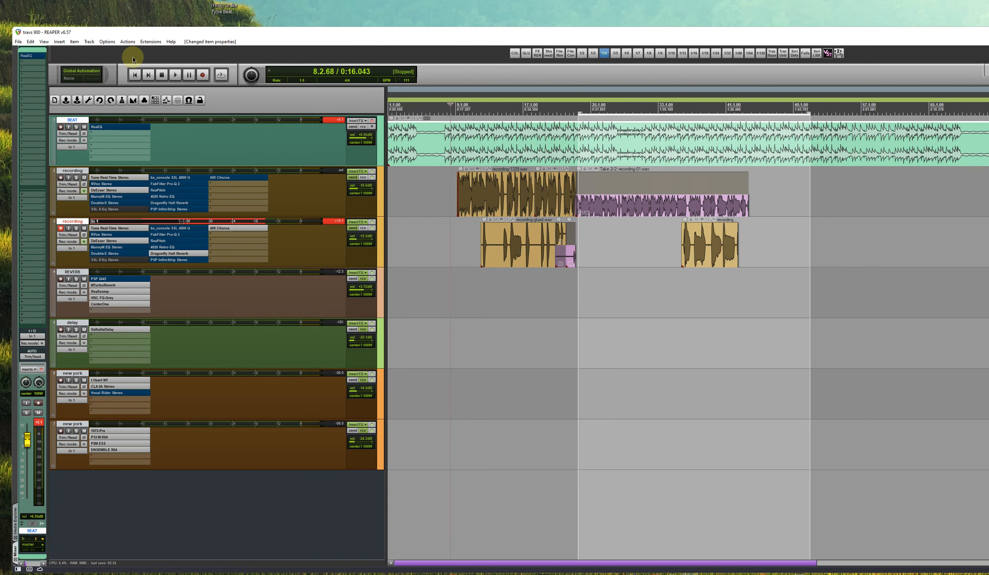
# Switch to REAPER and apply a different dark theme to the open project
pyautogui.click(127, 41)
pyautogui.moveTo(107, 41)
pyautogui.moveTo(215, 336)
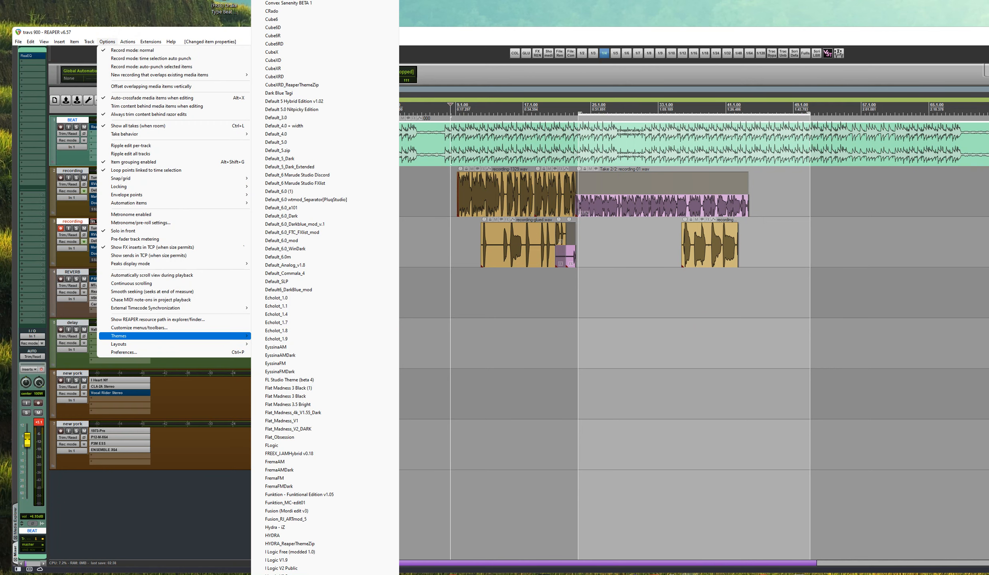
pyautogui.click(421, 63)
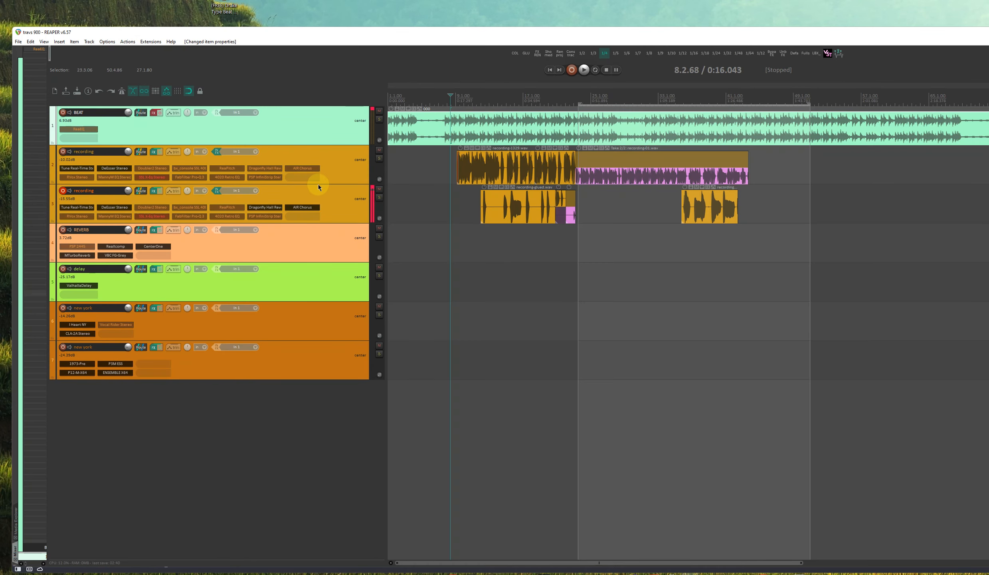
# Increase the height of the first recording track below BEAT and select that track
pyautogui.moveTo(318, 184); pyautogui.dragTo(318, 236)
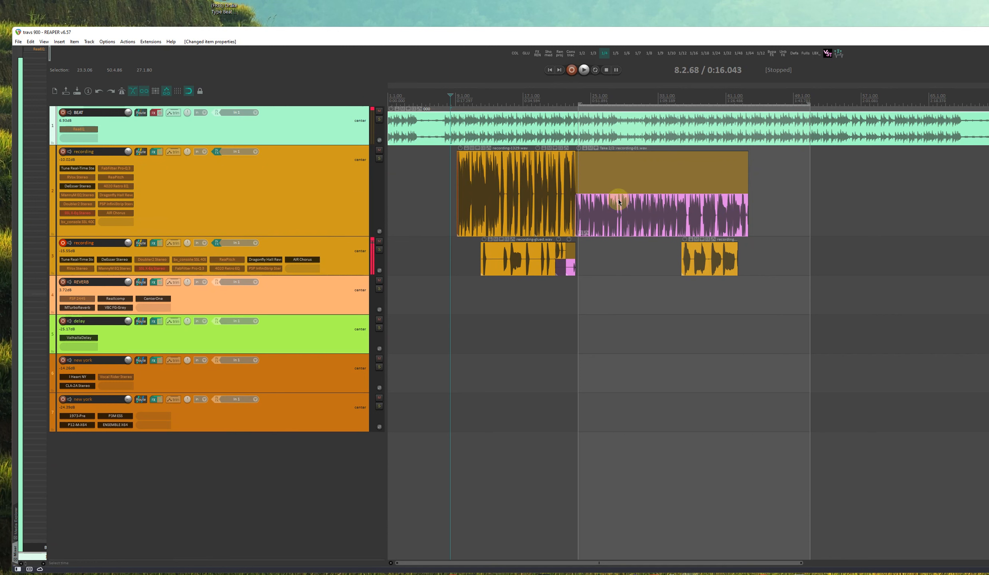
pyautogui.click(203, 189)
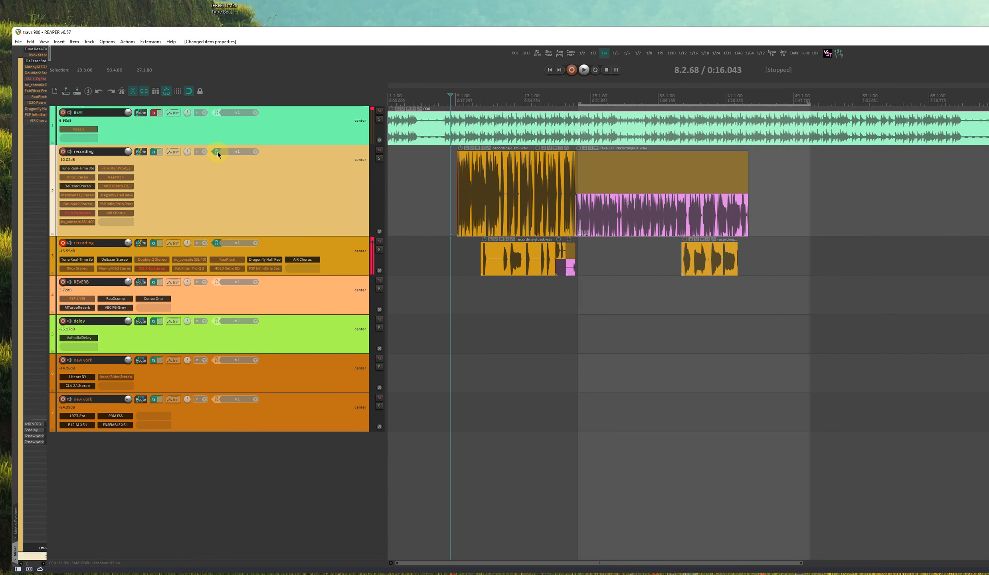
# Open the input FX chain of the first recording track, show DeEsser Mono (Waves), and move the window off the tracks
pyautogui.rightClick(218, 152)
pyautogui.click(153, 152)
pyautogui.click(216, 153)
pyautogui.moveTo(361, 0); pyautogui.dragTo(424, 242)
pyautogui.click(231, 296)
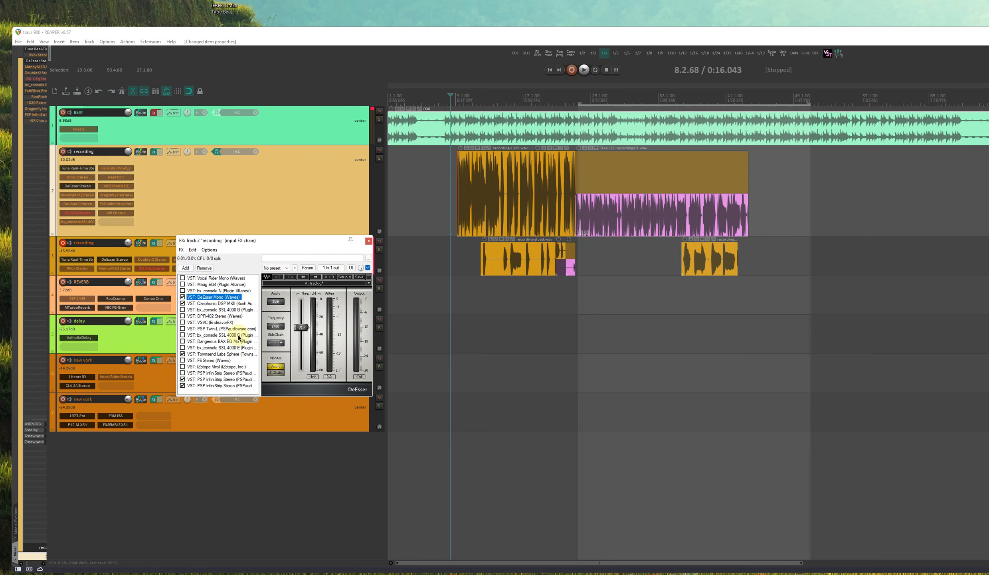
pyautogui.moveTo(267, 244); pyautogui.dragTo(431, 302)
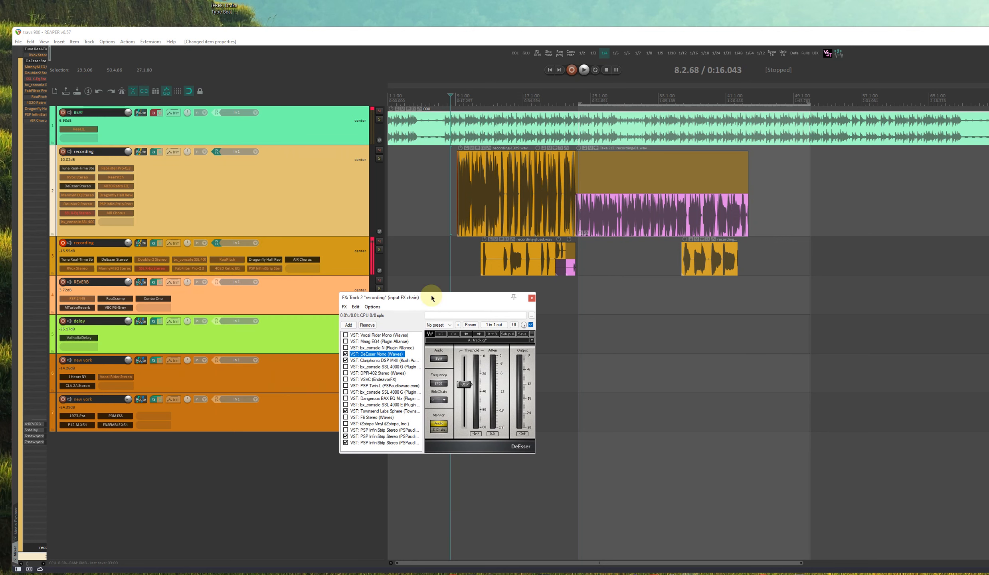
# Place the edit cursor just before the first vocal clip, play the song, and restart playback from there
pyautogui.click(450, 99)
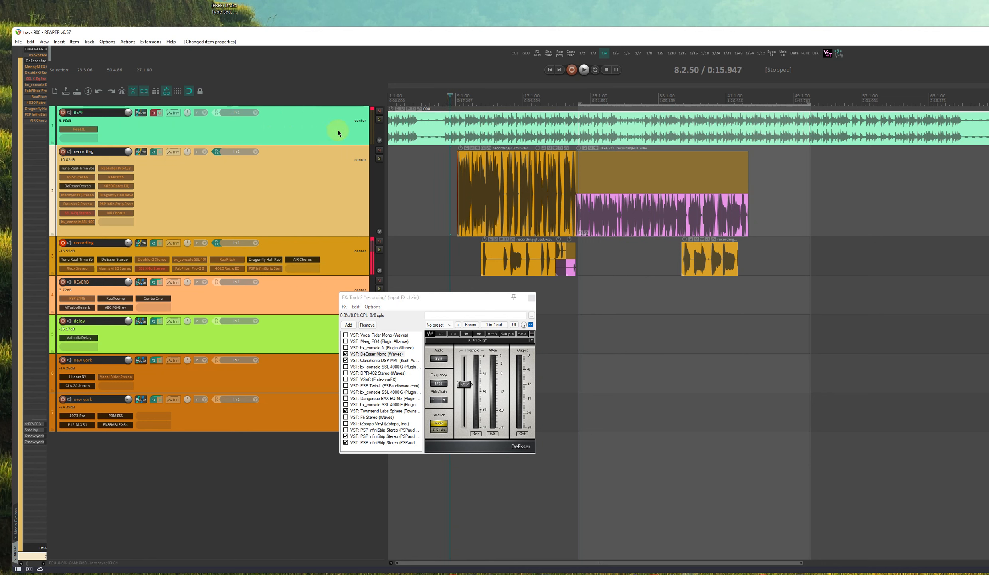
pyautogui.click(452, 101)
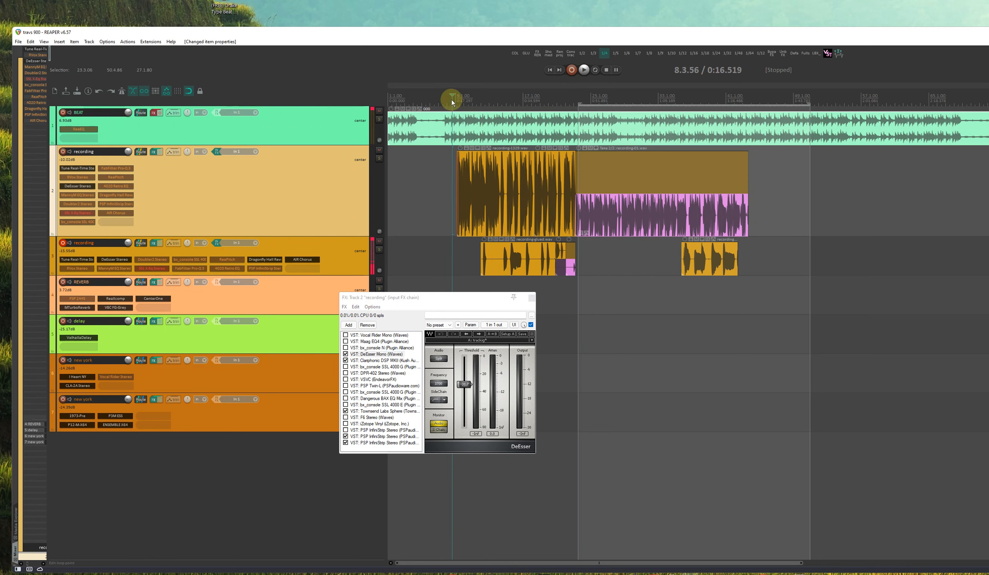
pyautogui.press('space')
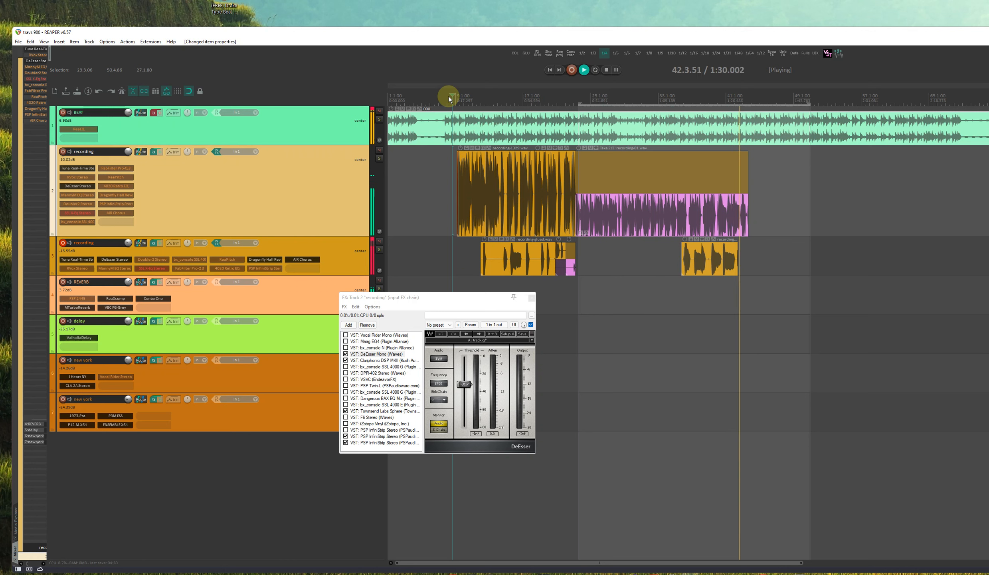
pyautogui.press('space')
pyautogui.press('space')
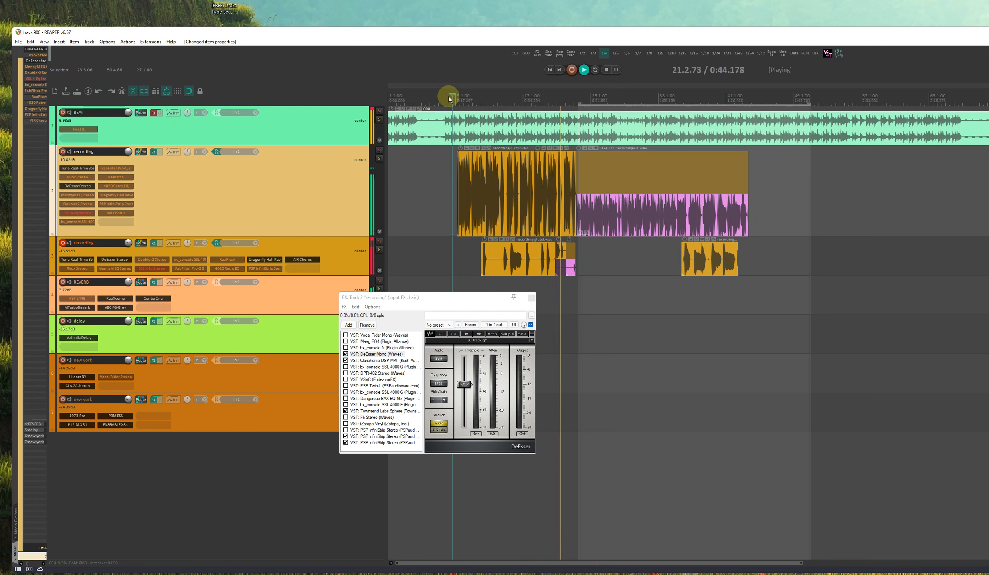
# Mute the BEAT, REVERB and delay tracks during playback, moving the input FX window clear of the mute controls
pyautogui.click(379, 110)
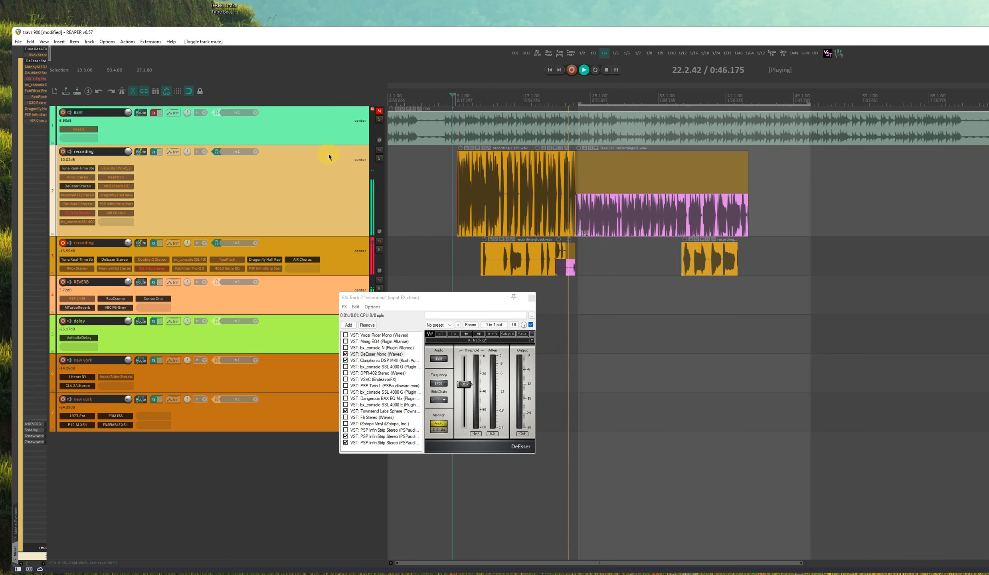
pyautogui.moveTo(340, 297); pyautogui.dragTo(507, 291)
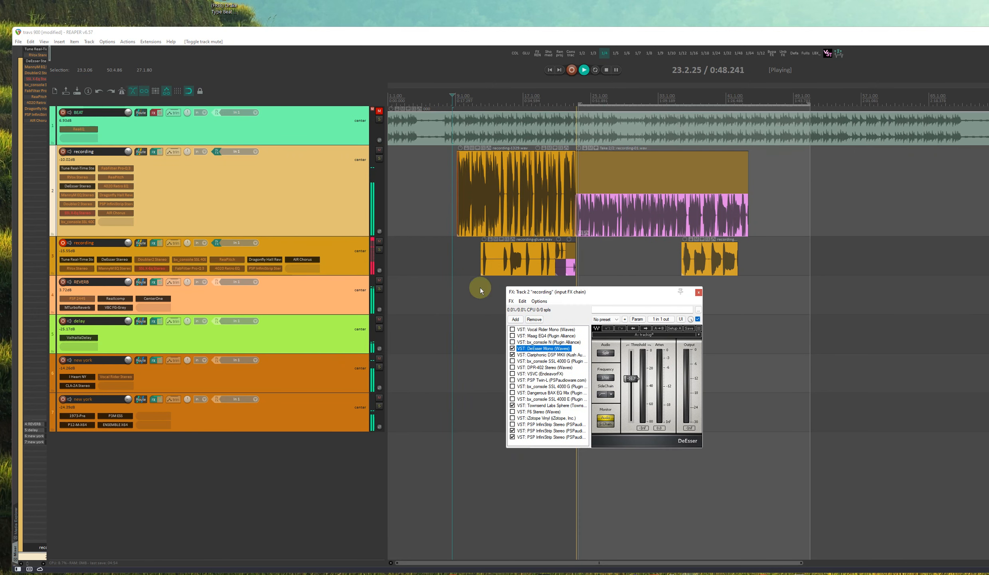
pyautogui.click(379, 280)
pyautogui.click(380, 321)
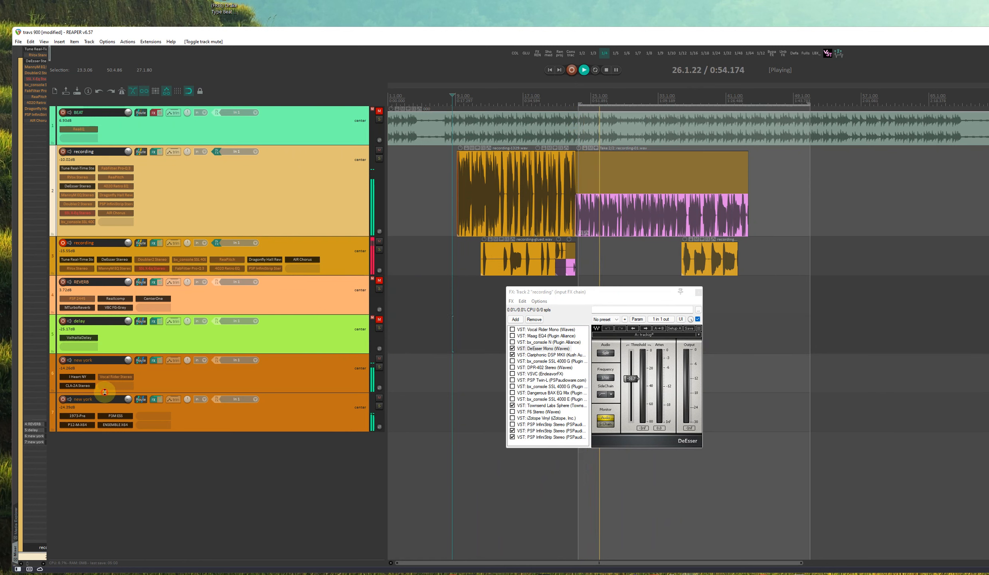
# Rename track 7, the lower "new york" track, to "terry air"
pyautogui.click(112, 403)
pyautogui.doubleClick(114, 399)
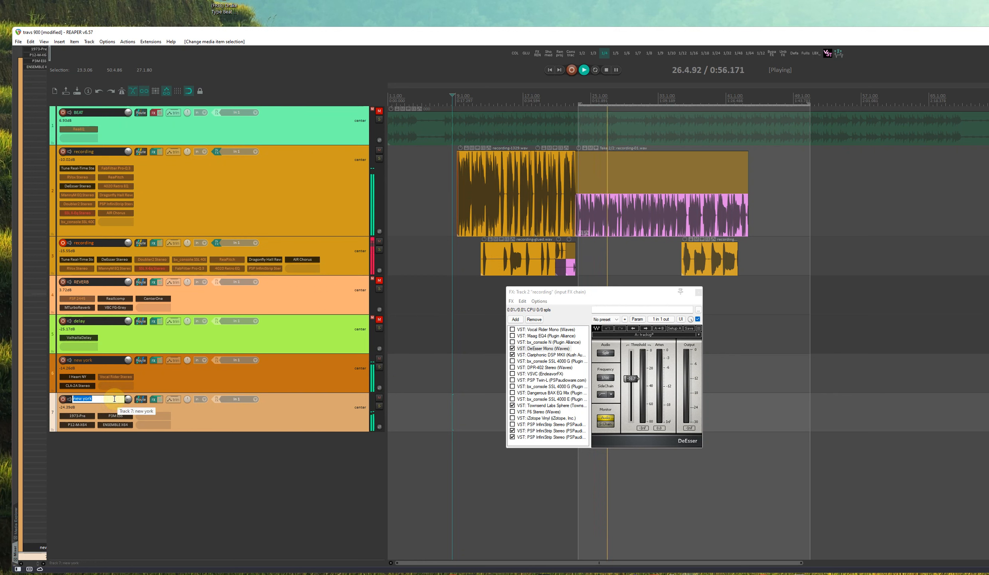
pyautogui.write('terry air')
pyautogui.press('Return')
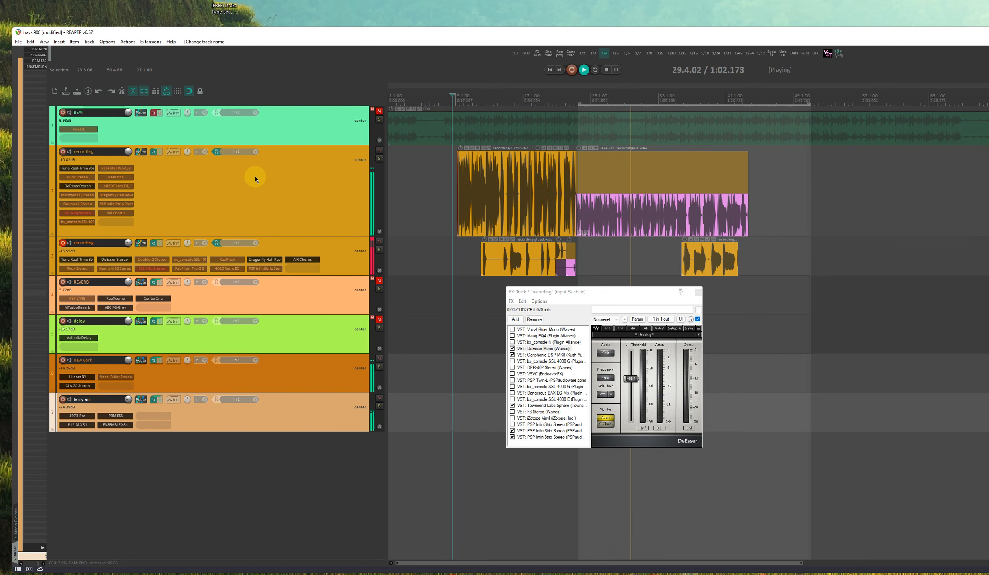
# Switch the interface theme to Pro_Tools_Clone_V1
pyautogui.click(108, 42)
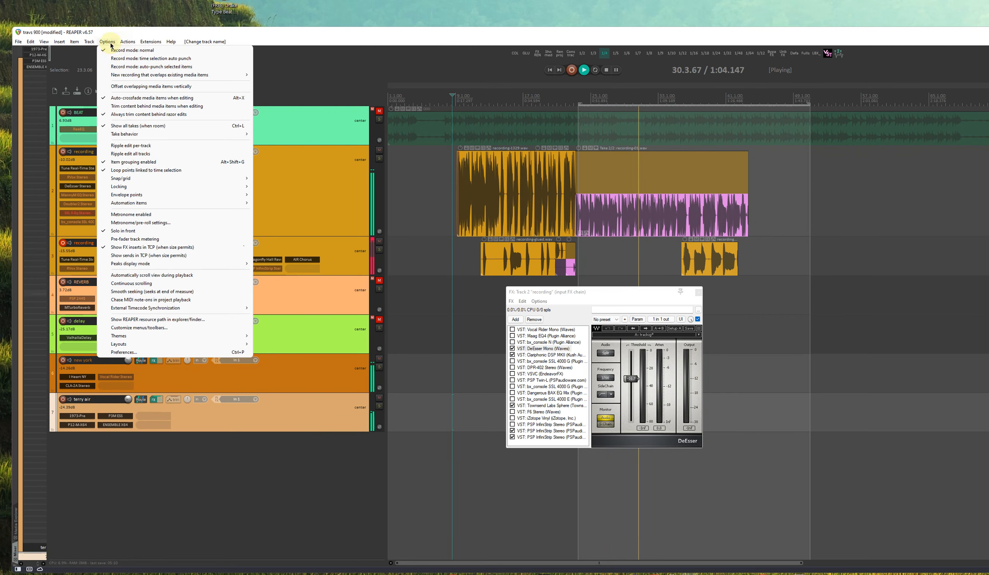
pyautogui.moveTo(223, 336)
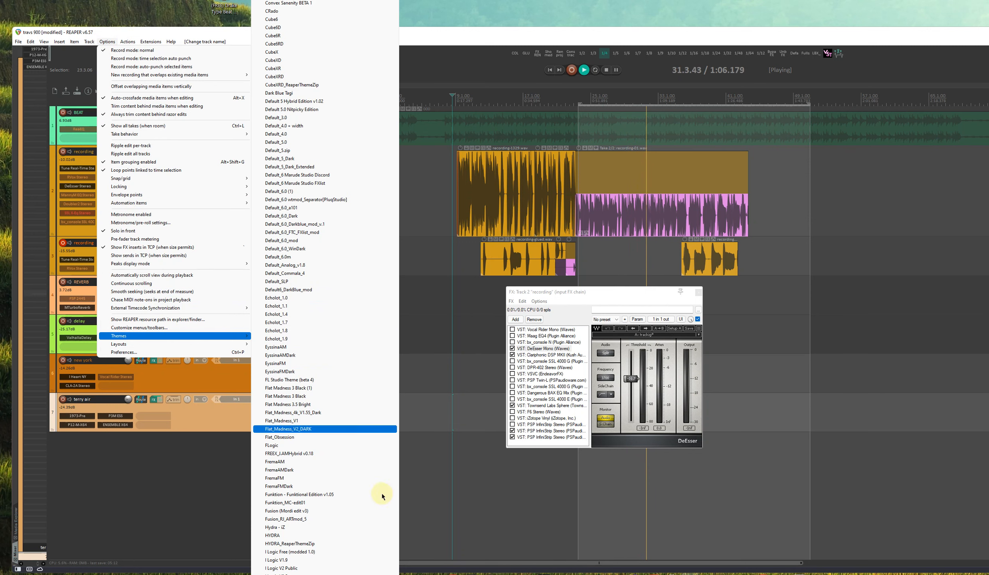
pyautogui.press('Up')
pyautogui.press('Up')
pyautogui.press('Up')
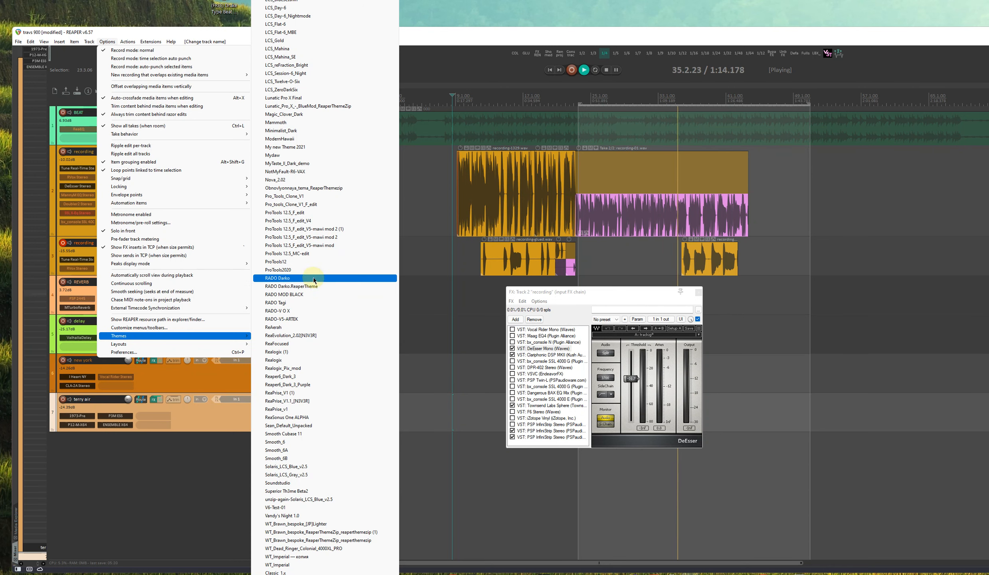
pyautogui.click(331, 198)
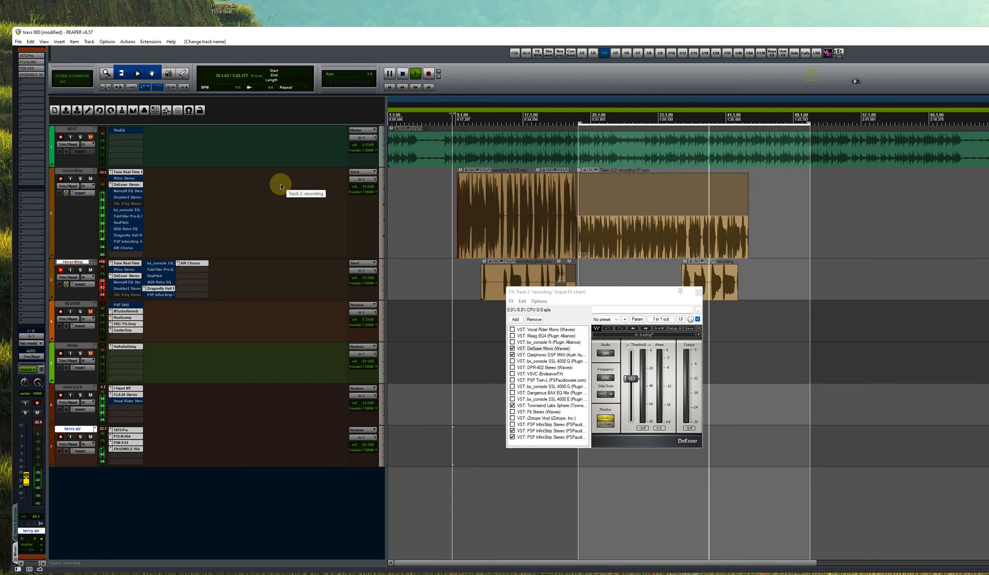
# Switch through the other Pro Tools style looks to the one with horizontal track meters and wide FX insert columns, and stop playback
pyautogui.press('F1')
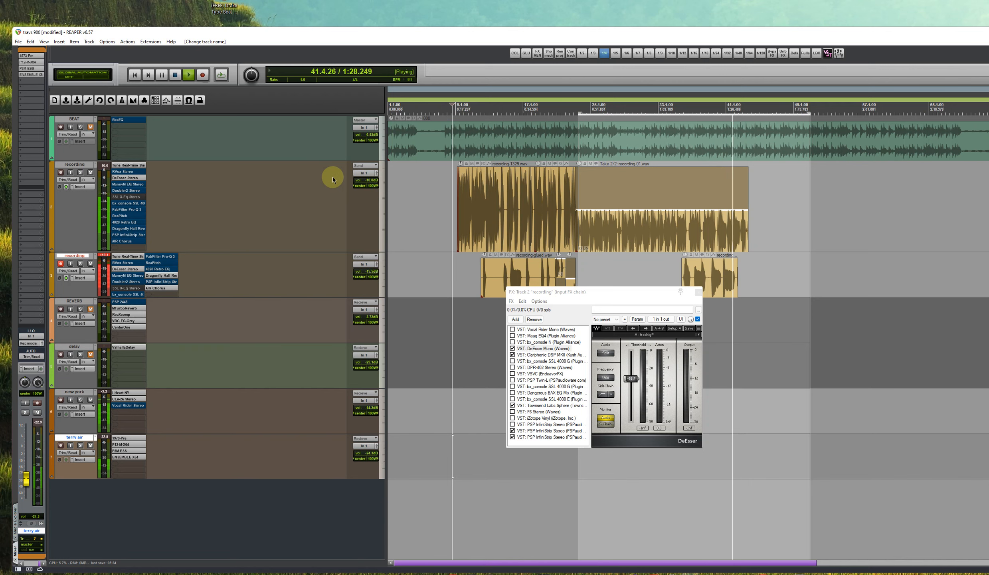
pyautogui.press('F2')
pyautogui.press('F3')
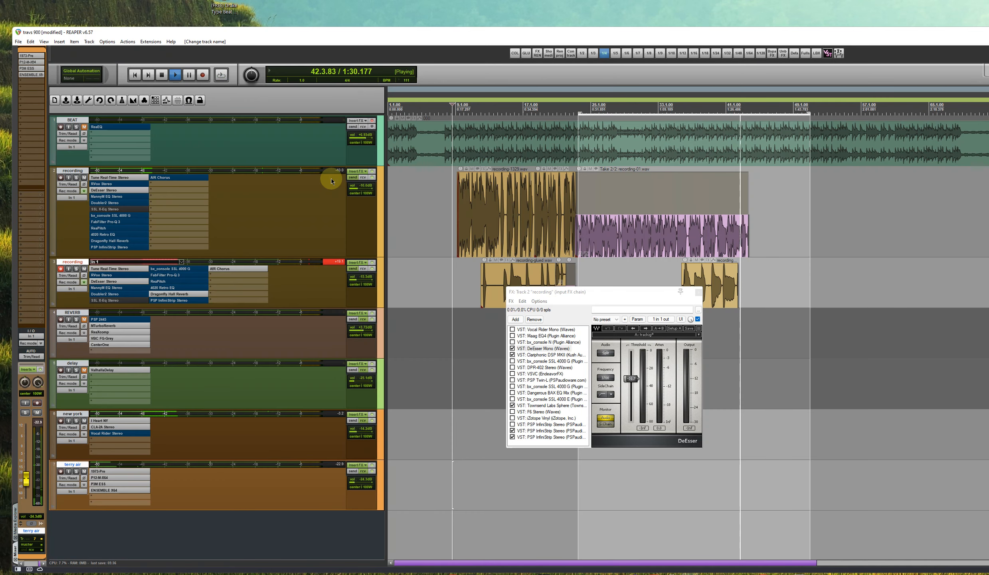
pyautogui.press('space')
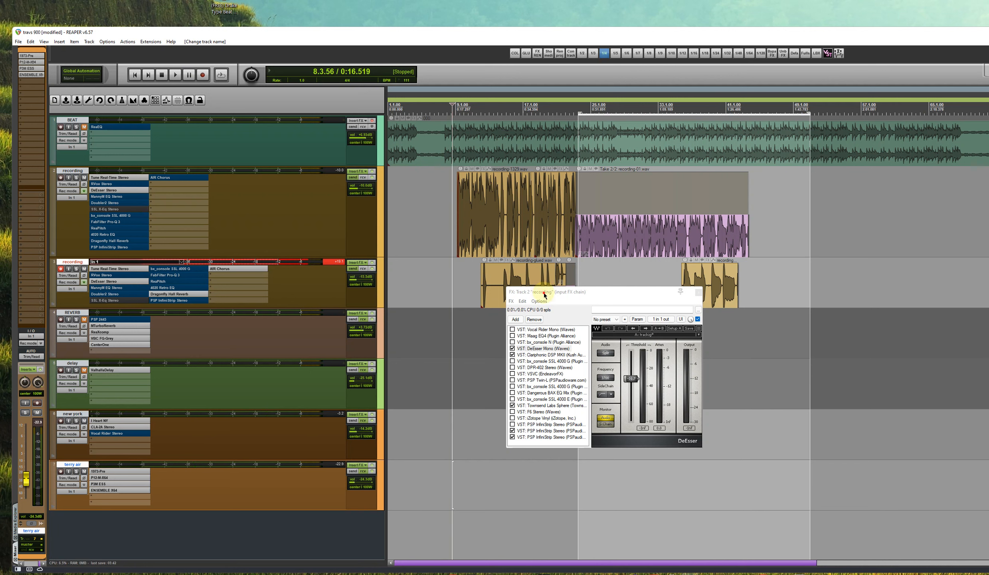
# Show Clariphonic DSP MKII in the first recording track's input FX chain and examine its Lift, Focus, Presence and Shimmer controls
pyautogui.moveTo(544, 294); pyautogui.dragTo(398, 241)
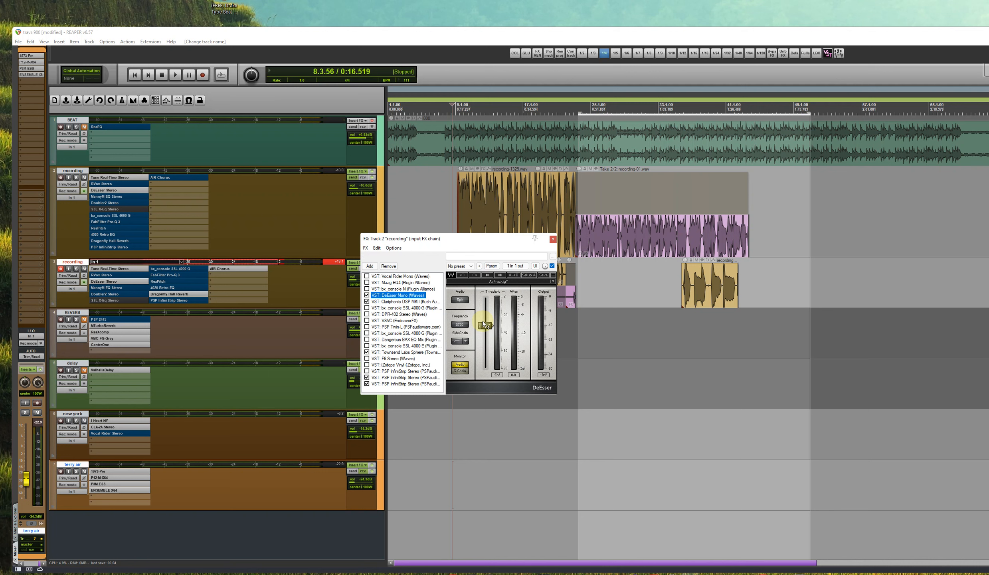
pyautogui.click(415, 301)
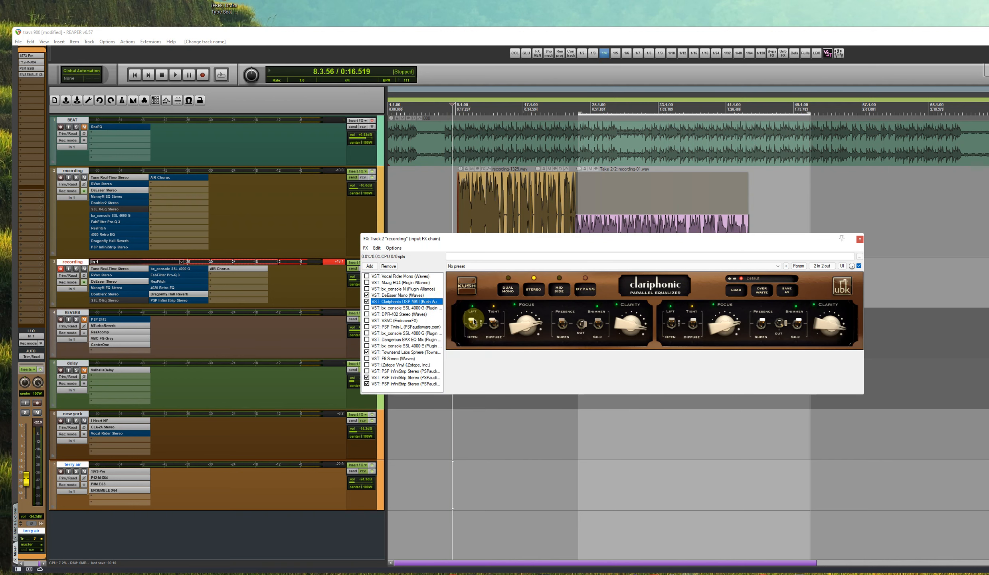
pyautogui.click(474, 321)
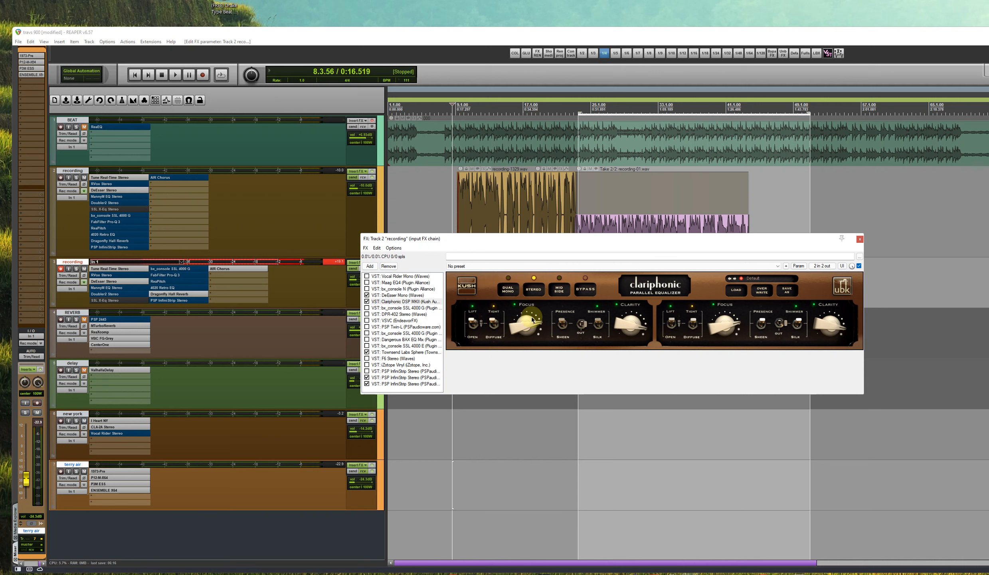
pyautogui.moveTo(524, 327); pyautogui.dragTo(525, 329)
pyautogui.click(563, 323)
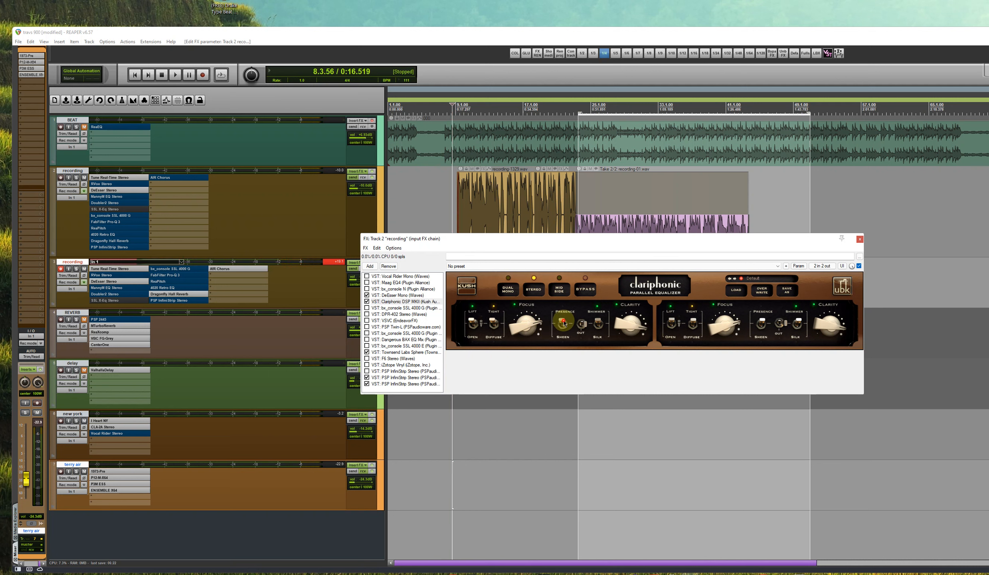
pyautogui.click(598, 322)
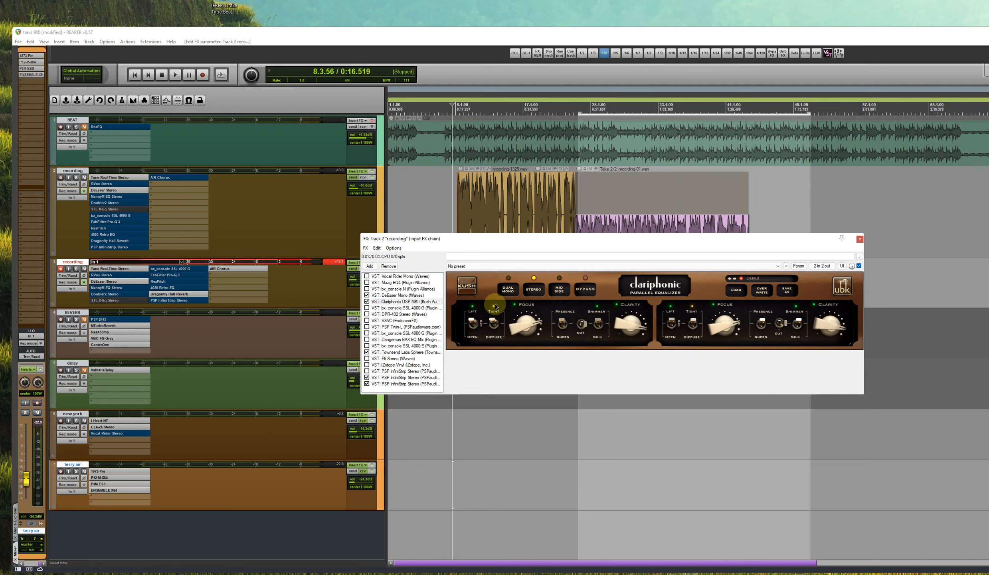
# Show the Townsend Labs Sphere microphone model, and examine the FET Pressor module of the PSP InfiniStrip with the "tracking" preset
pyautogui.click(426, 352)
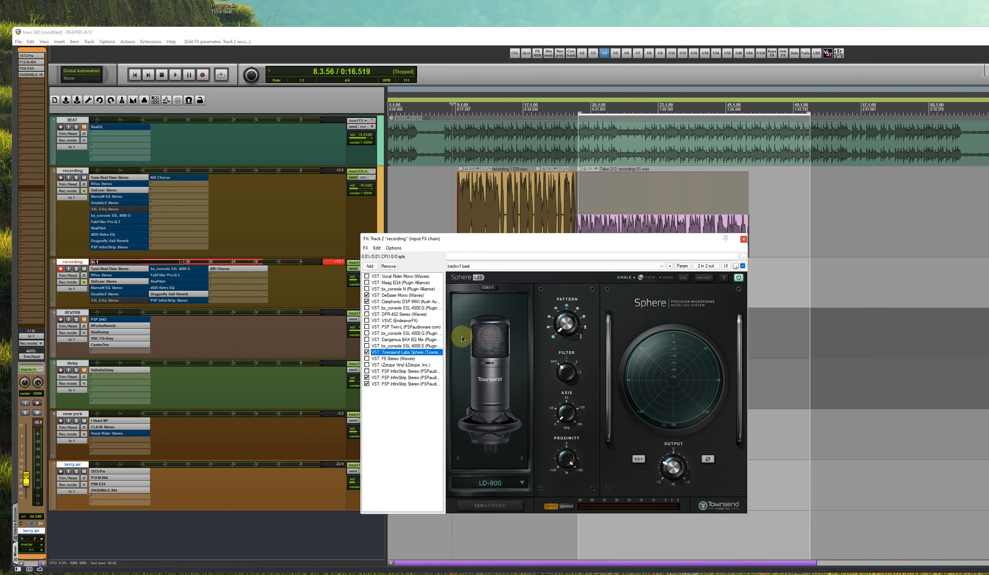
pyautogui.click(491, 288)
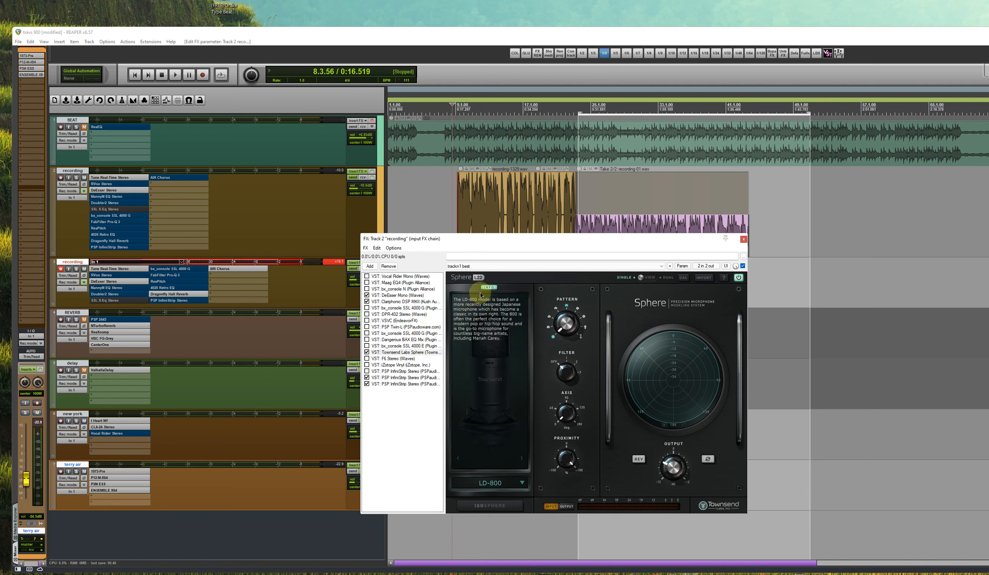
pyautogui.click(408, 378)
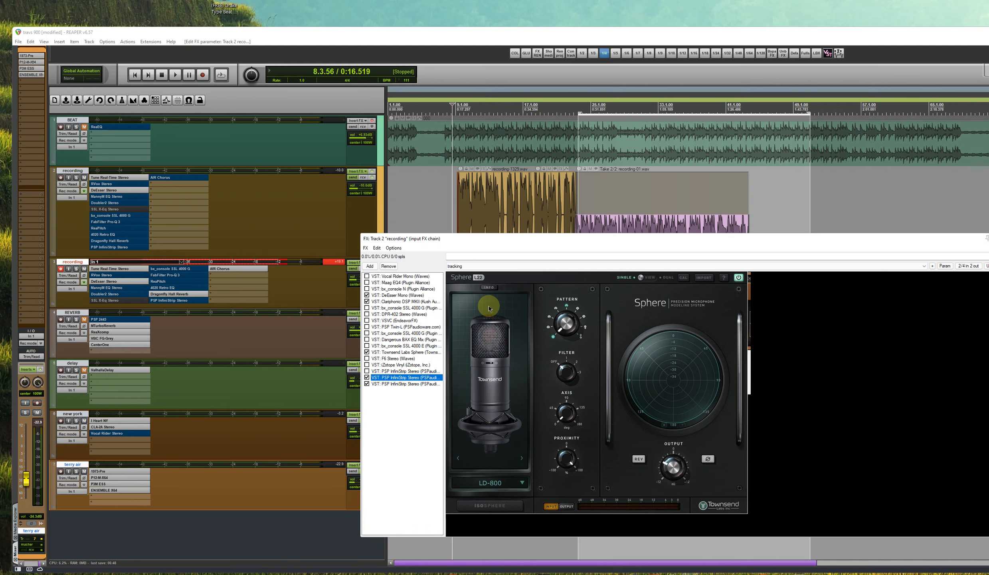
pyautogui.click(479, 314)
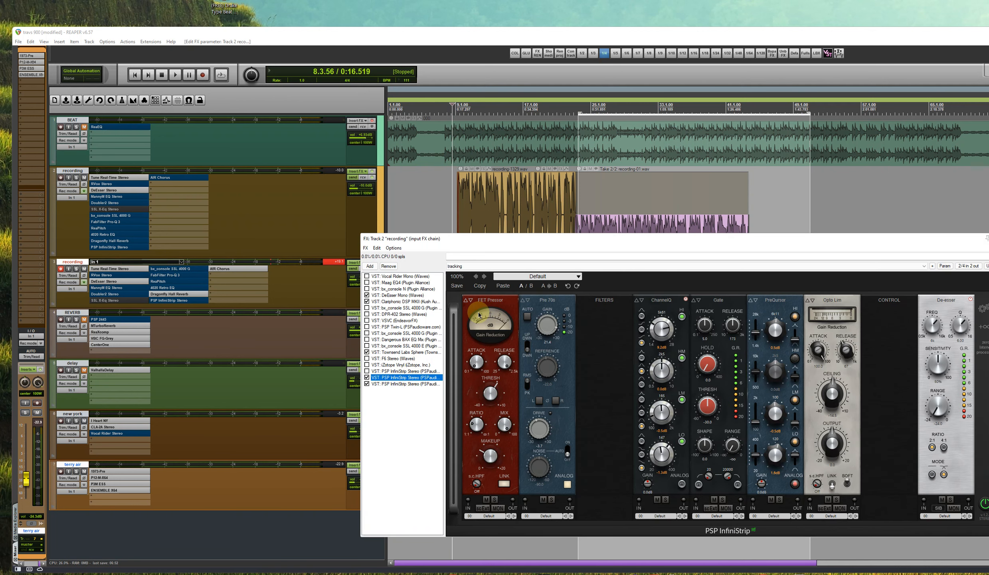
pyautogui.click(488, 309)
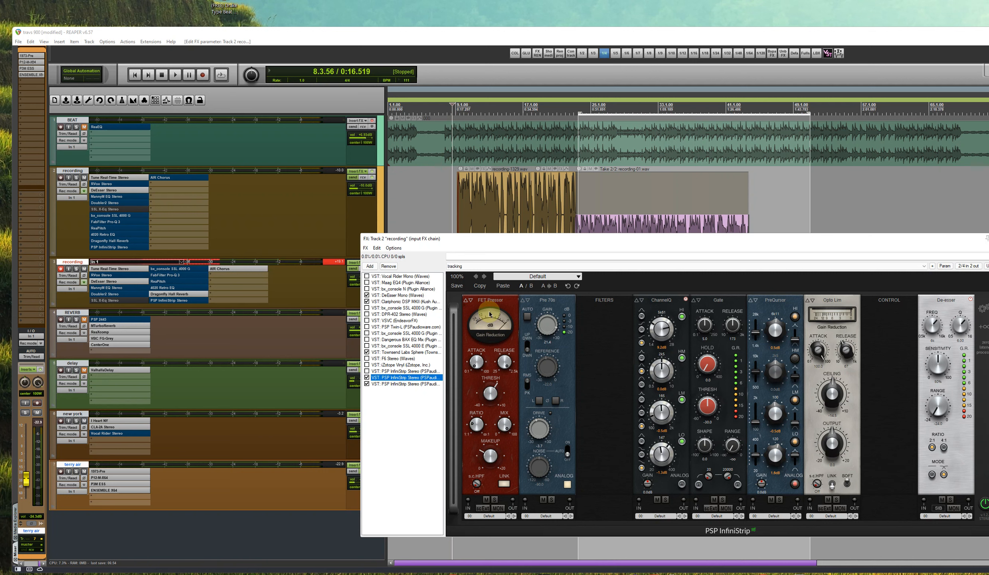
pyautogui.click(472, 331)
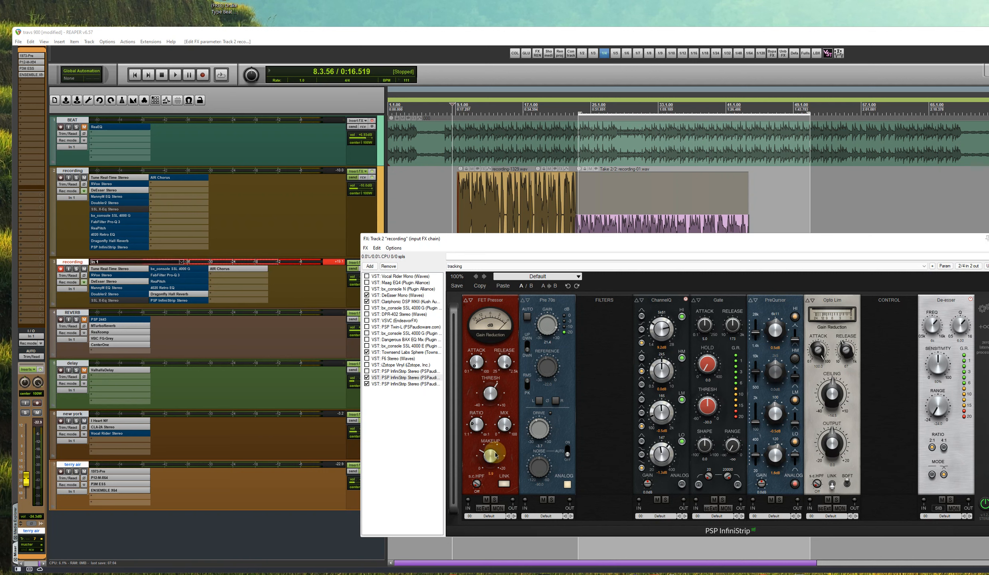
pyautogui.moveTo(495, 455); pyautogui.dragTo(494, 471)
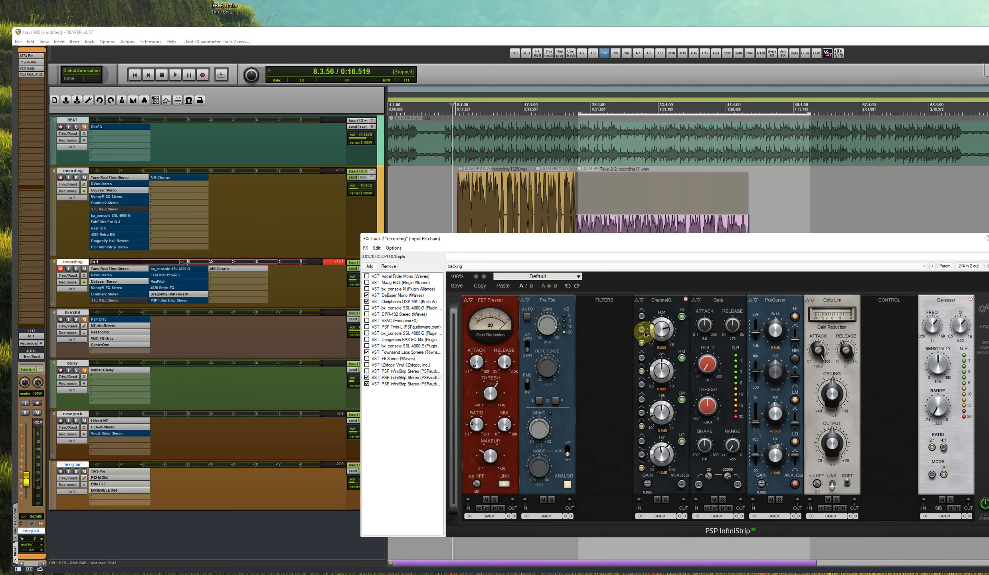
# Arm the first recording track, compare PSP InfiniStrip with its Gate module muted and unmuted, and disarm the track
pyautogui.moveTo(690, 244); pyautogui.dragTo(585, 246)
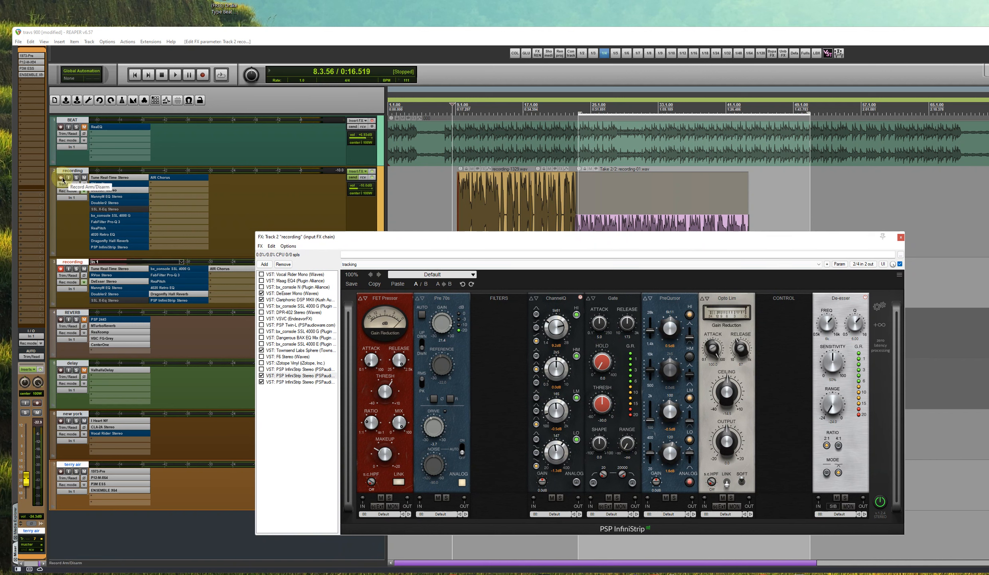
pyautogui.click(61, 177)
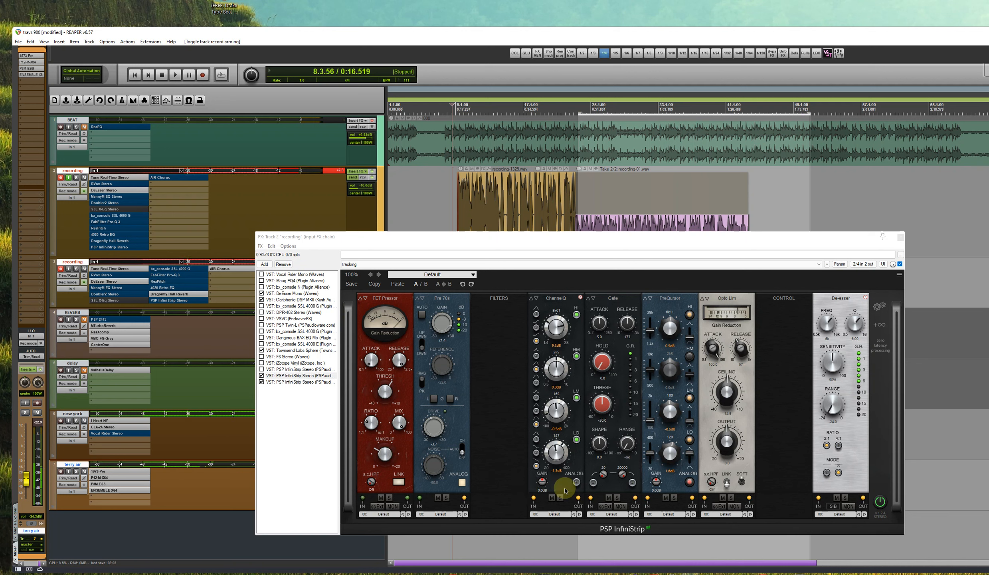
pyautogui.click(609, 498)
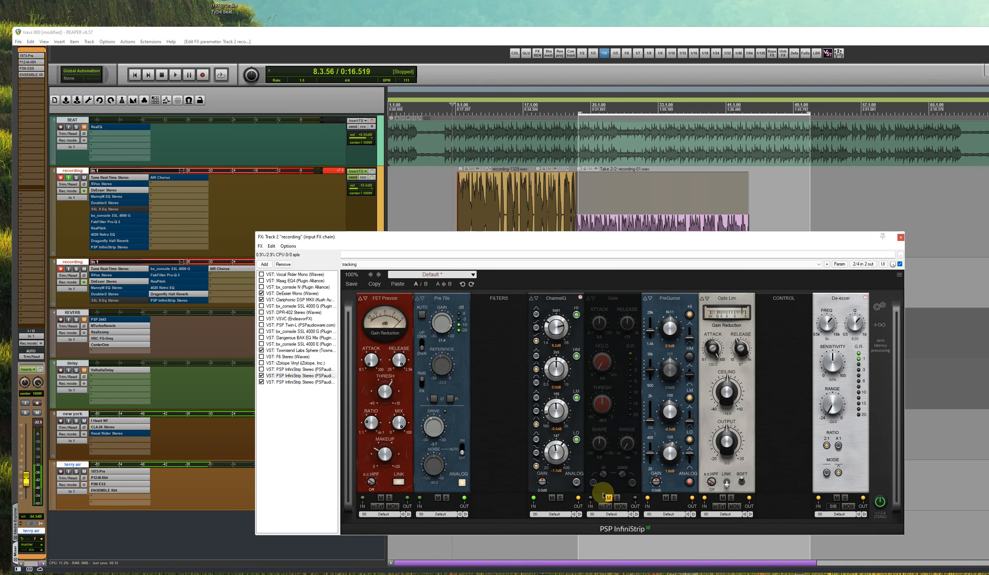
pyautogui.click(608, 498)
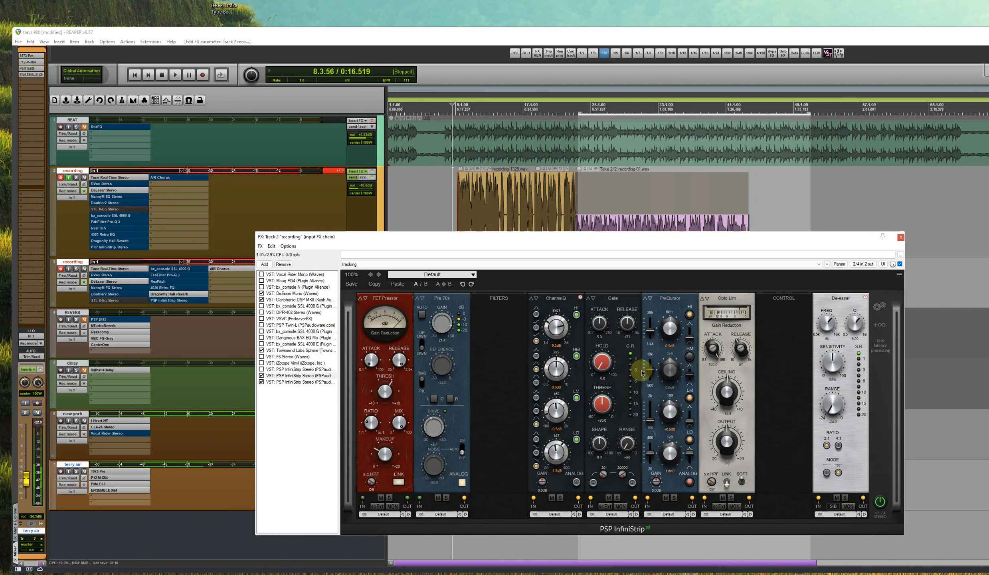
pyautogui.click(61, 177)
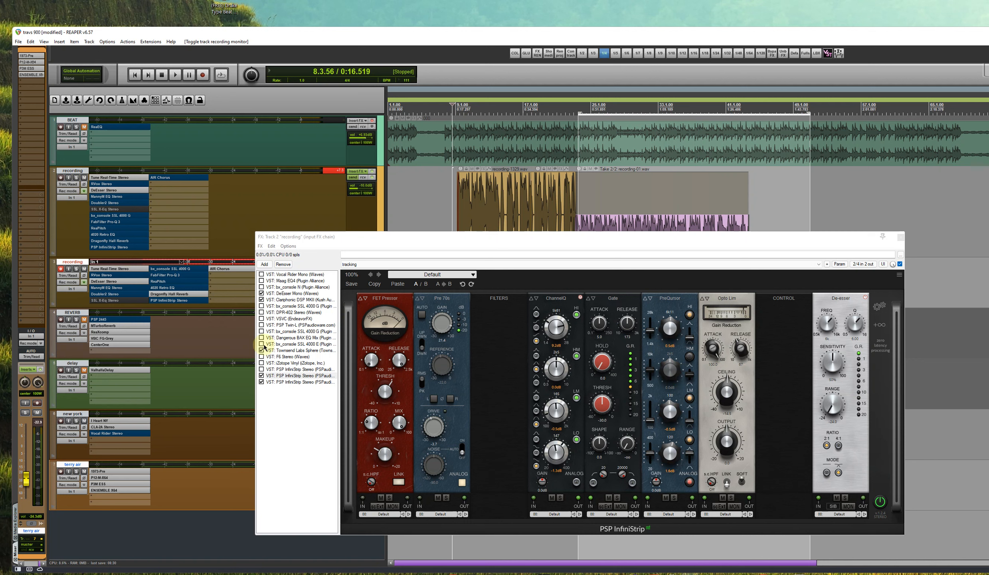
# Show the last PSP InfiniStrip in the input FX chain, with the "vocals" preset, and close the chain window
pyautogui.click(289, 383)
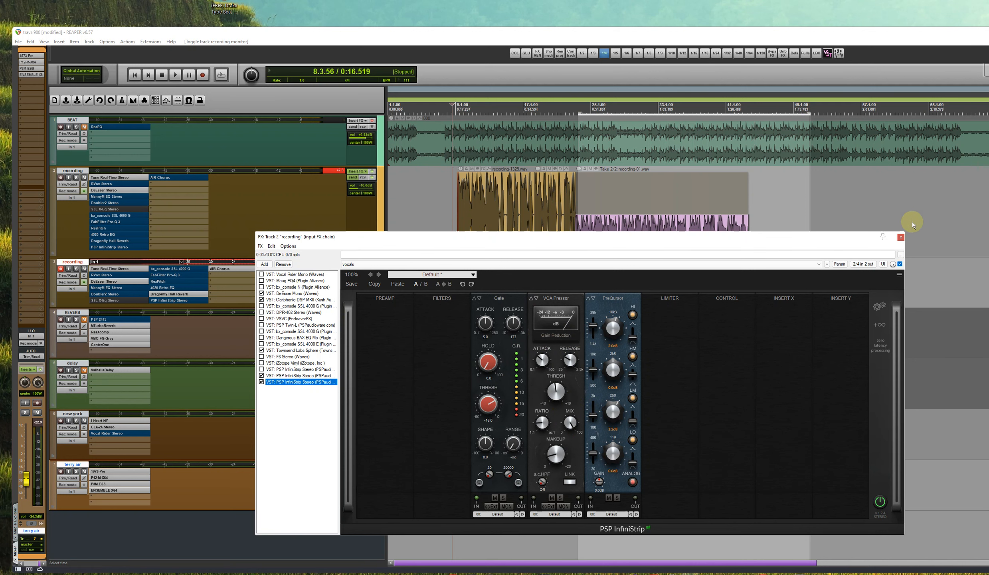
pyautogui.click(901, 237)
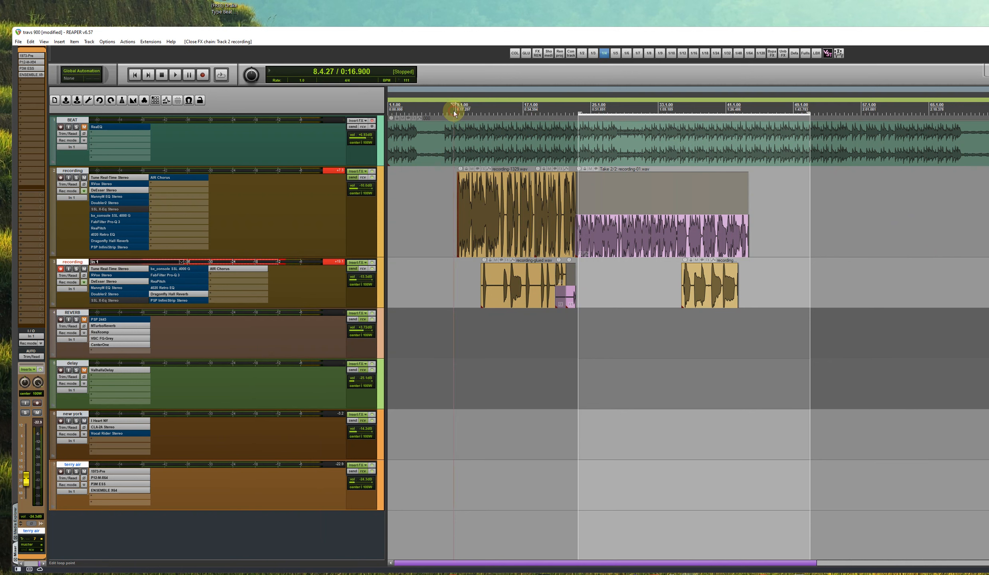
# Play the vocals from just before the first clip and stop playback
pyautogui.press('space')
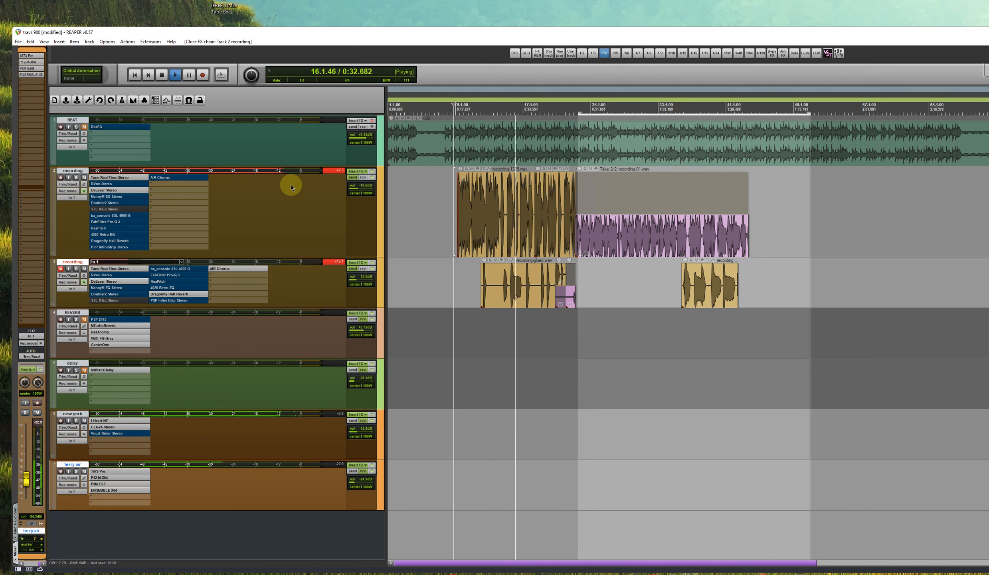
pyautogui.press('space')
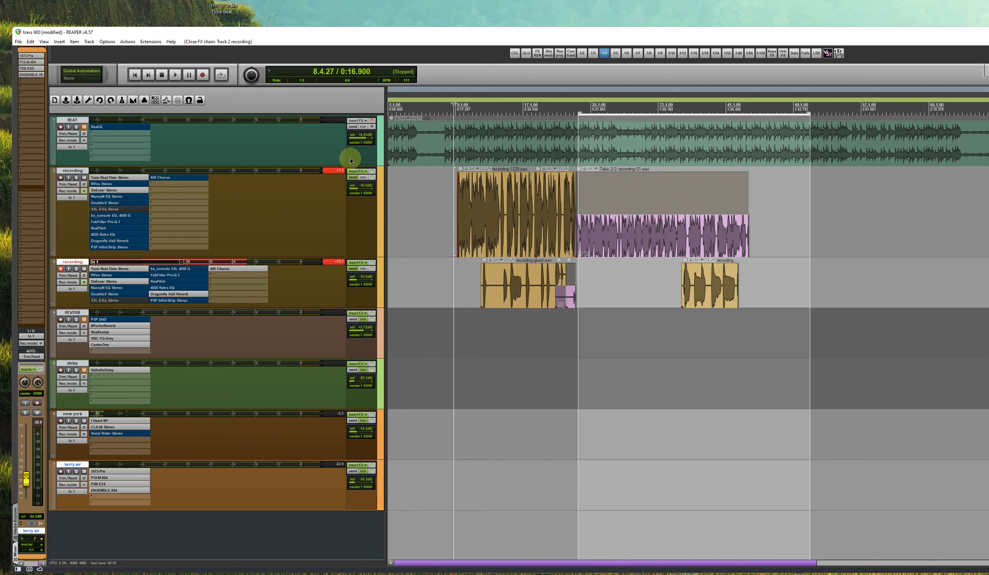
# Select the first recording track and view its Waves Tune Real-Time Stereo and DeEsser Stereo inserts, closing each window
pyautogui.click(269, 185)
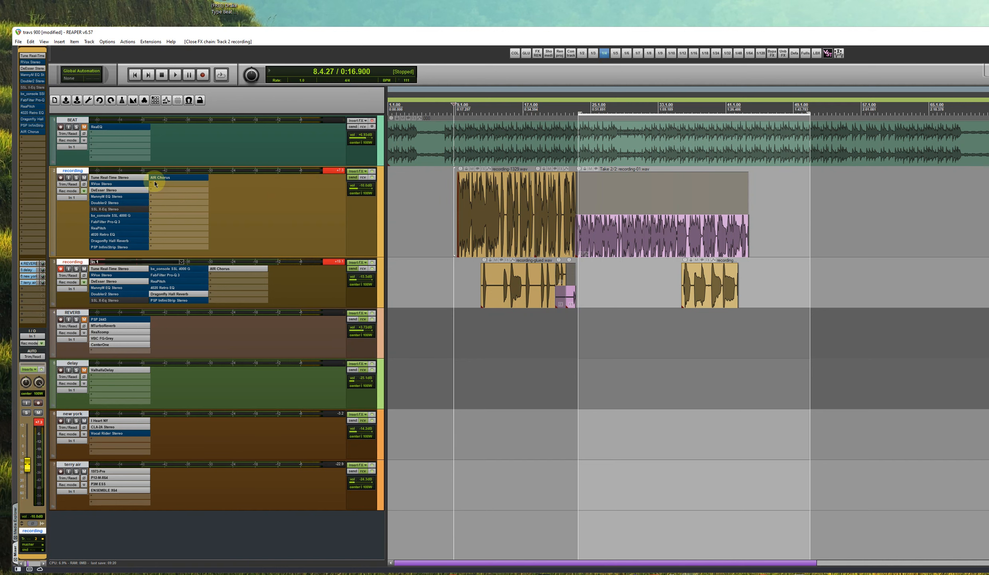
pyautogui.click(128, 177)
pyautogui.moveTo(268, 52); pyautogui.dragTo(439, 131)
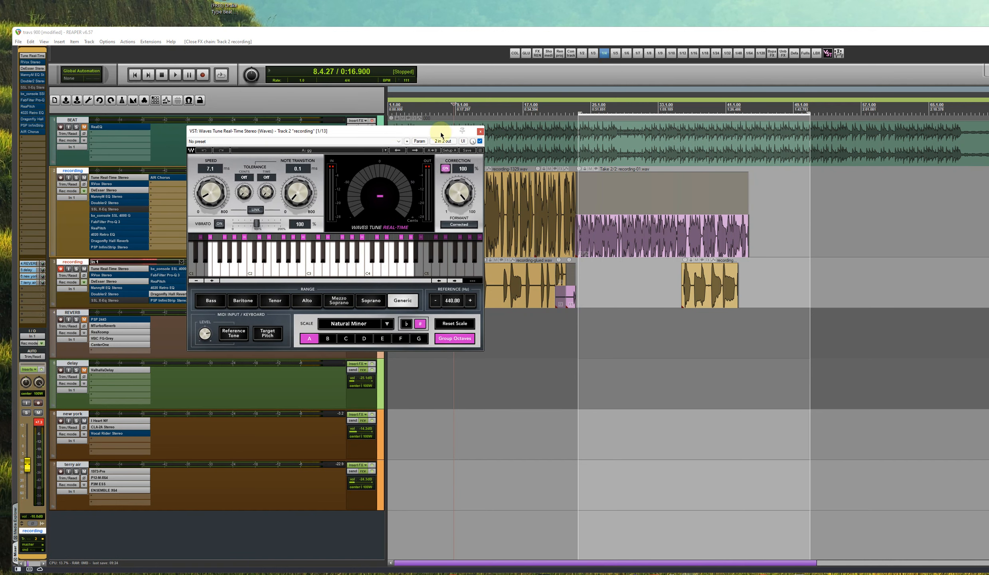
pyautogui.click(480, 131)
pyautogui.click(108, 190)
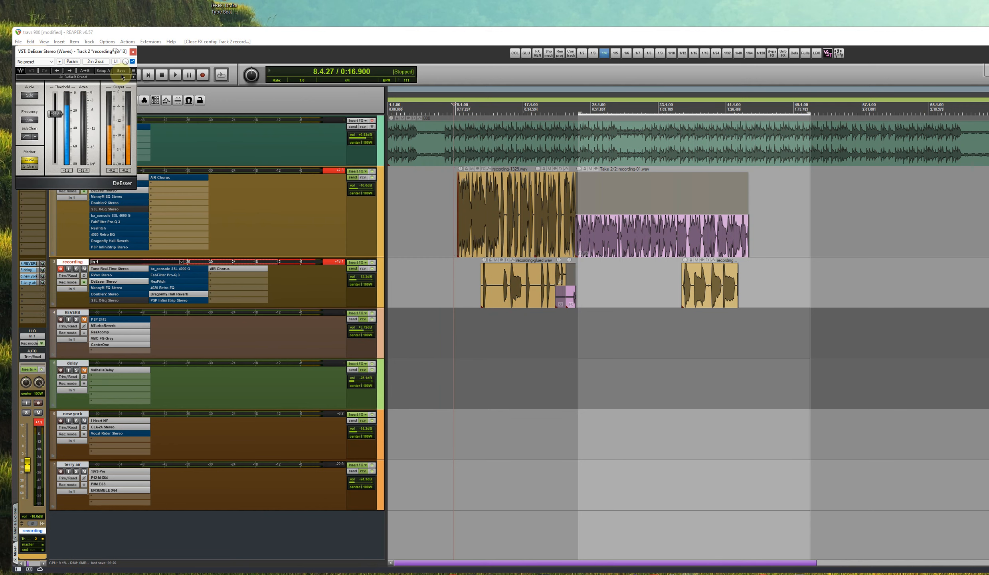
pyautogui.click(133, 52)
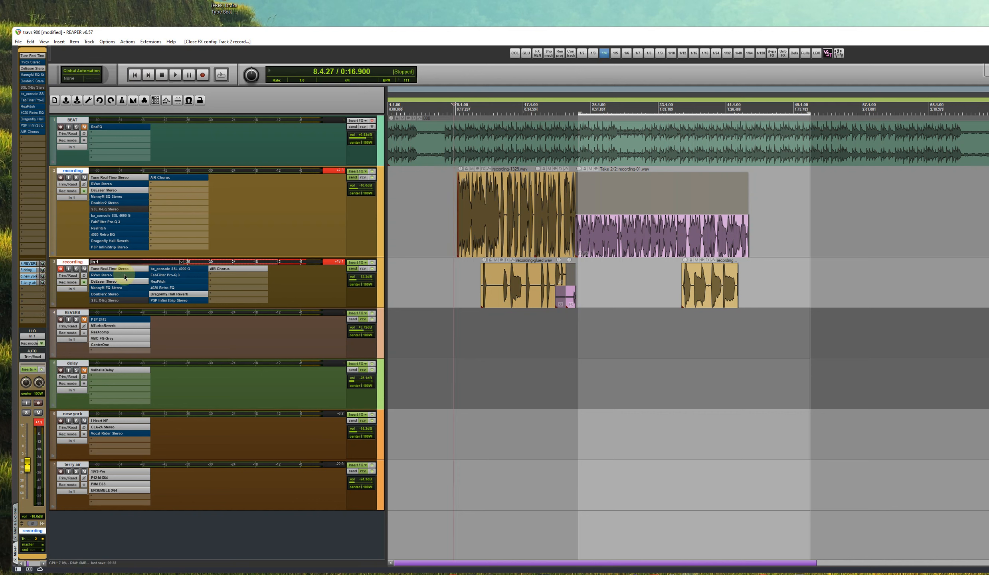
# Select the REVERB, delay and new york tracks one after another to show their inserts
pyautogui.click(180, 321)
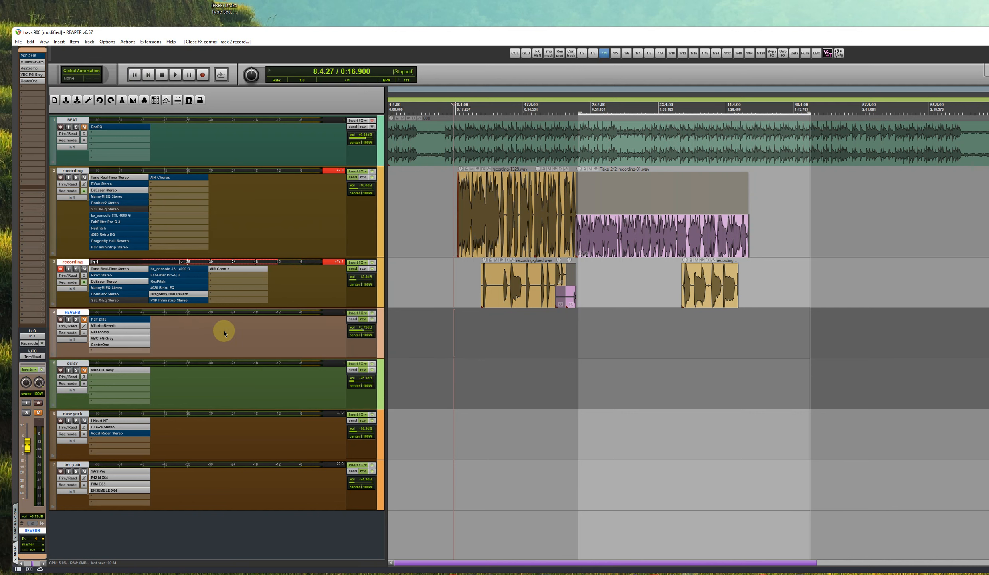
pyautogui.click(239, 381)
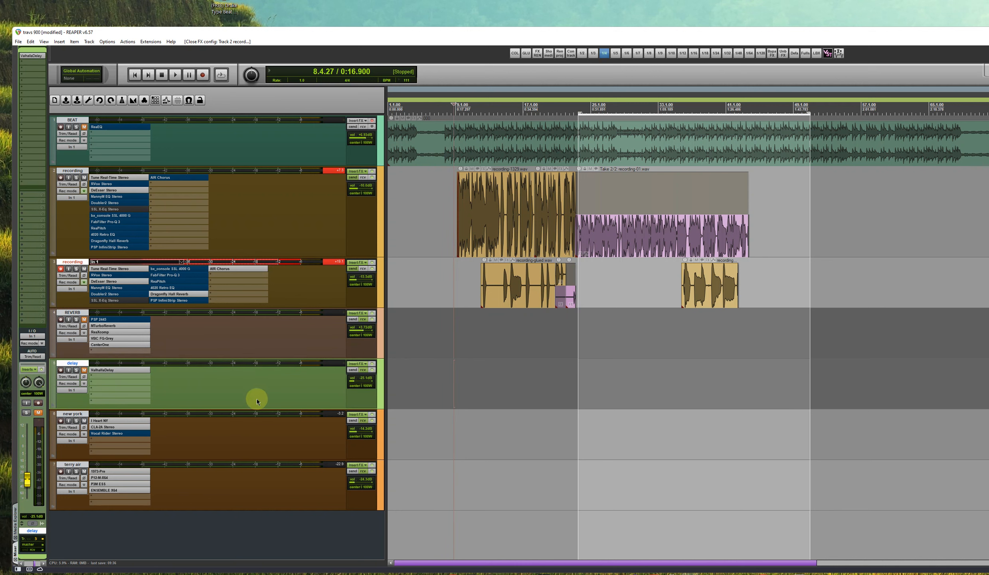
pyautogui.click(244, 431)
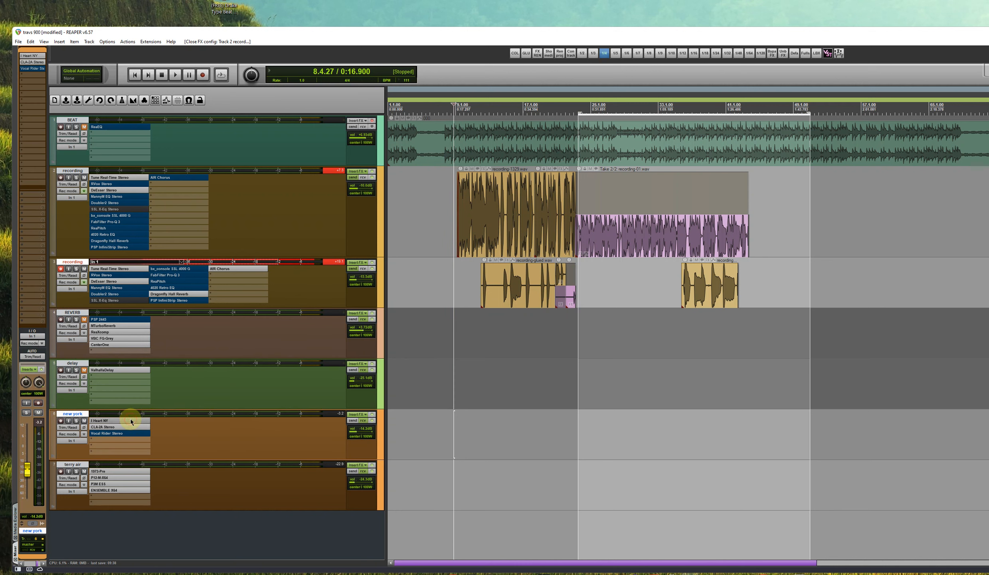
# Show the I Heart NY and CLA-2A Stereo inserts on the new york track, closing each plugin window
pyautogui.click(130, 421)
pyautogui.moveTo(154, 45); pyautogui.dragTo(266, 149)
pyautogui.moveTo(328, 193); pyautogui.dragTo(334, 197)
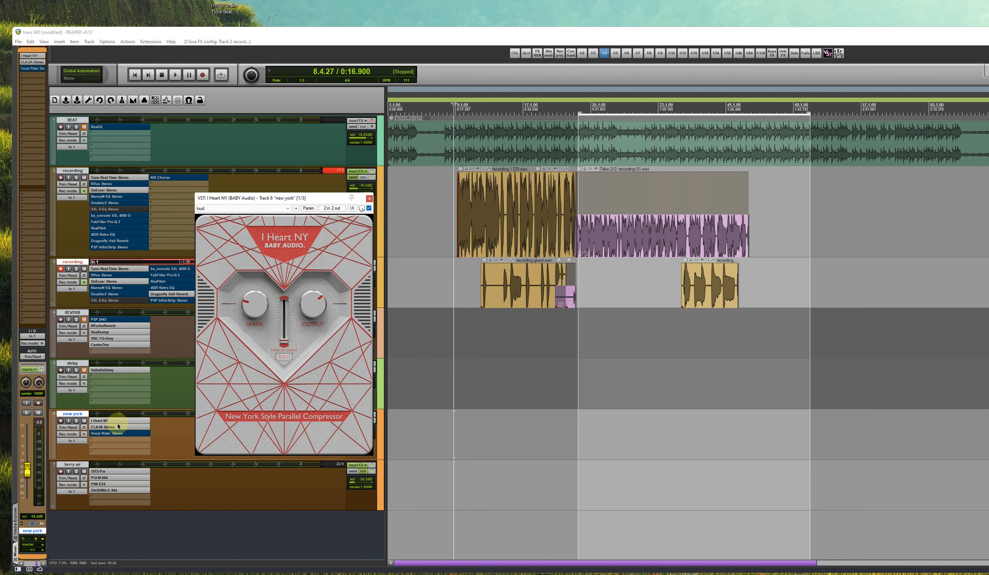
pyautogui.click(370, 198)
pyautogui.click(174, 435)
pyautogui.click(138, 427)
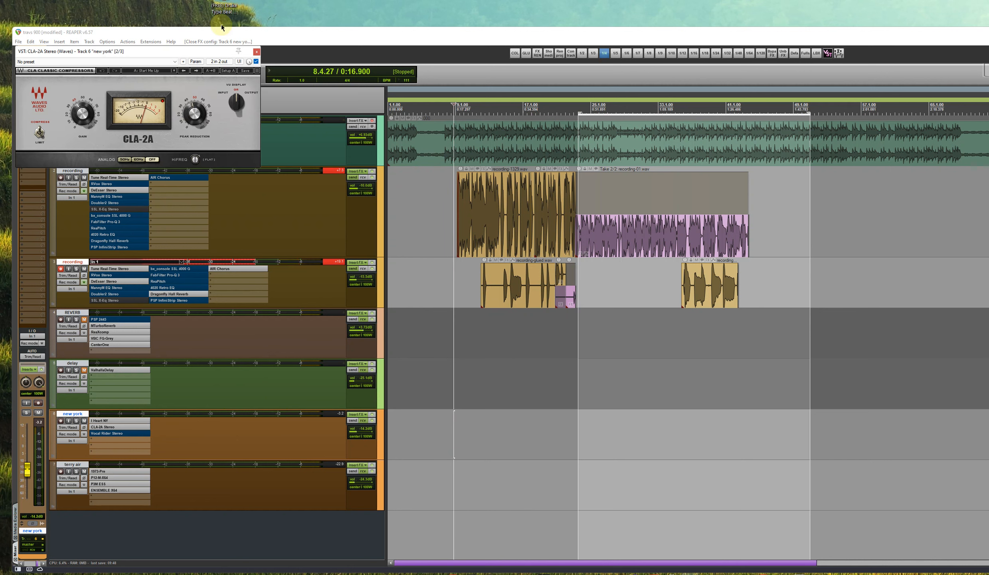
pyautogui.click(256, 53)
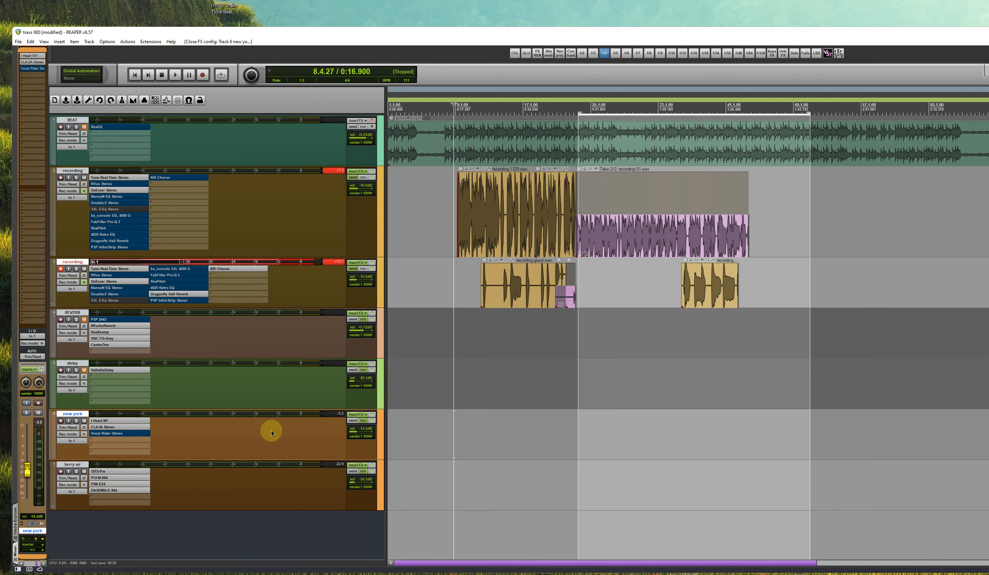
# Unmute the BEAT, REVERB and delay tracks, play the full mix briefly and stop playback
pyautogui.click(84, 126)
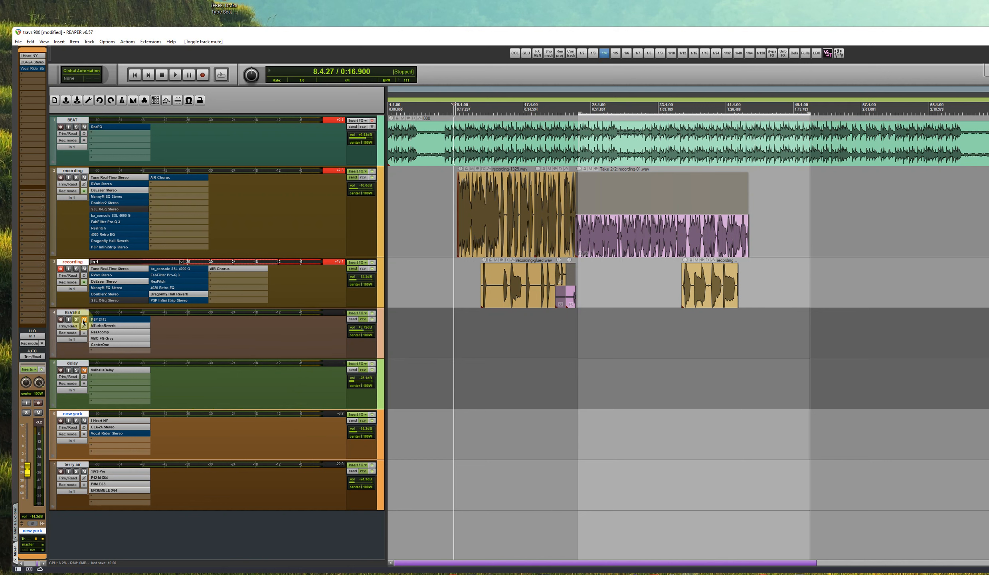
pyautogui.click(84, 319)
pyautogui.click(84, 369)
pyautogui.press('space')
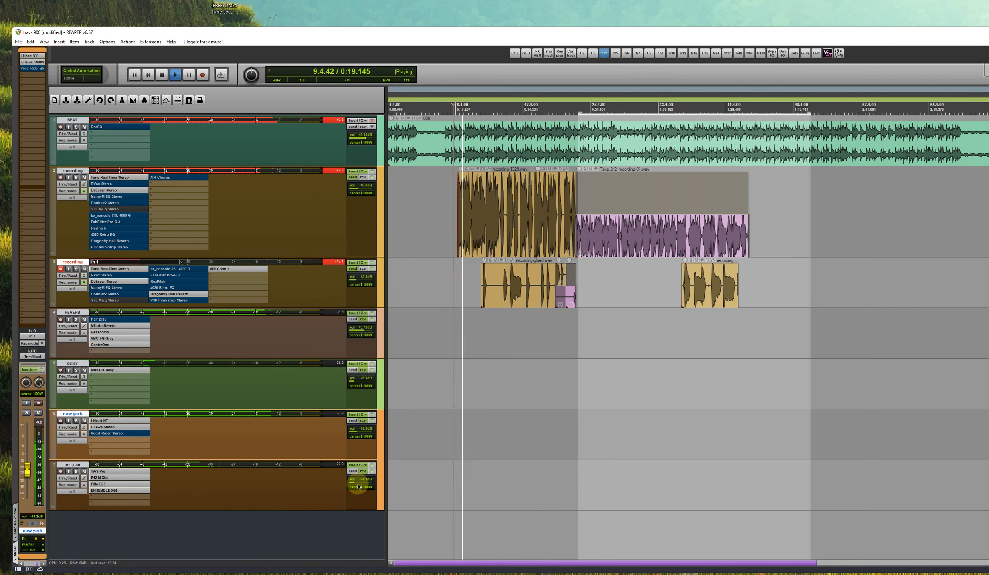
pyautogui.press('space')
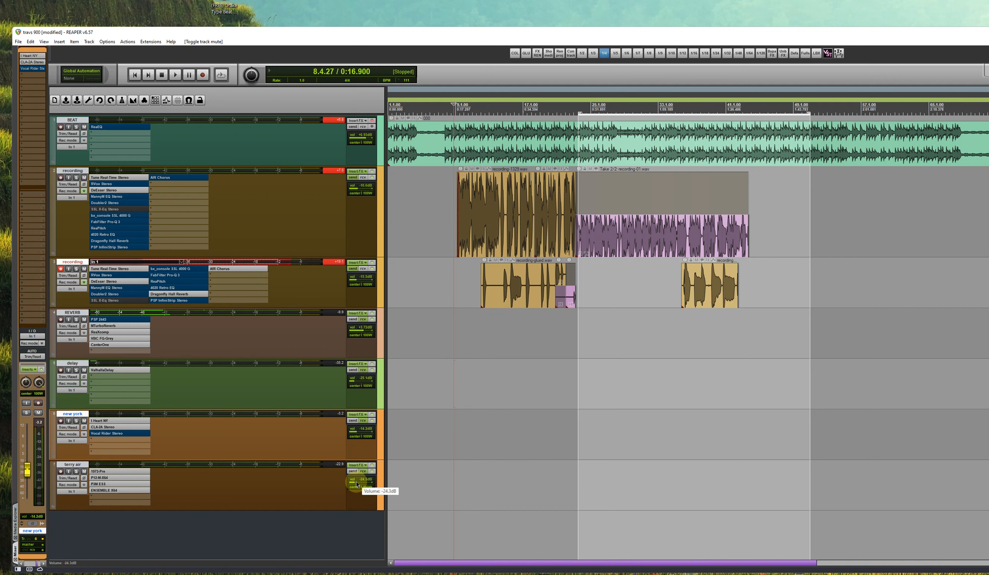
# Lower the terry air track's volume during playback, and raise it above its original level to make the effect more audible
pyautogui.press('space')
pyautogui.moveTo(356, 482)
pyautogui.mouseDown()
pyautogui.moveTo(371, 482)
pyautogui.moveTo(354, 482)
pyautogui.mouseUp()
pyautogui.press('space')
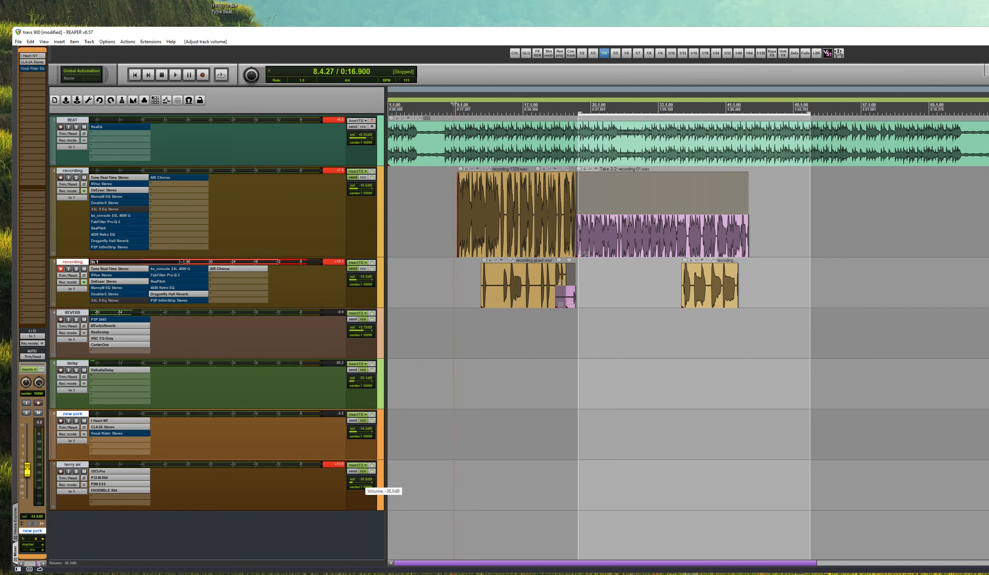
pyautogui.moveTo(360, 482); pyautogui.dragTo(361, 482)
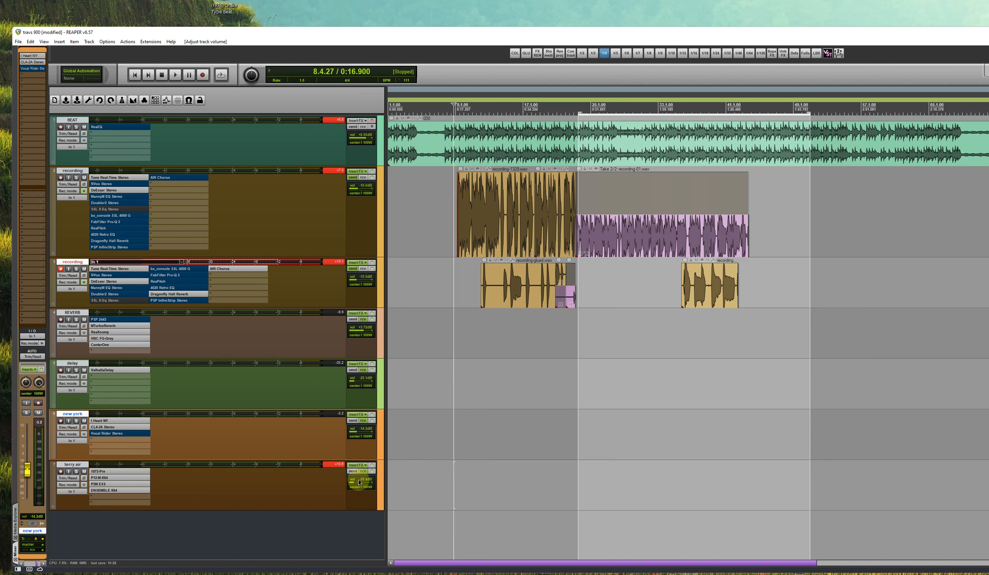
pyautogui.moveTo(358, 482); pyautogui.dragTo(359, 483)
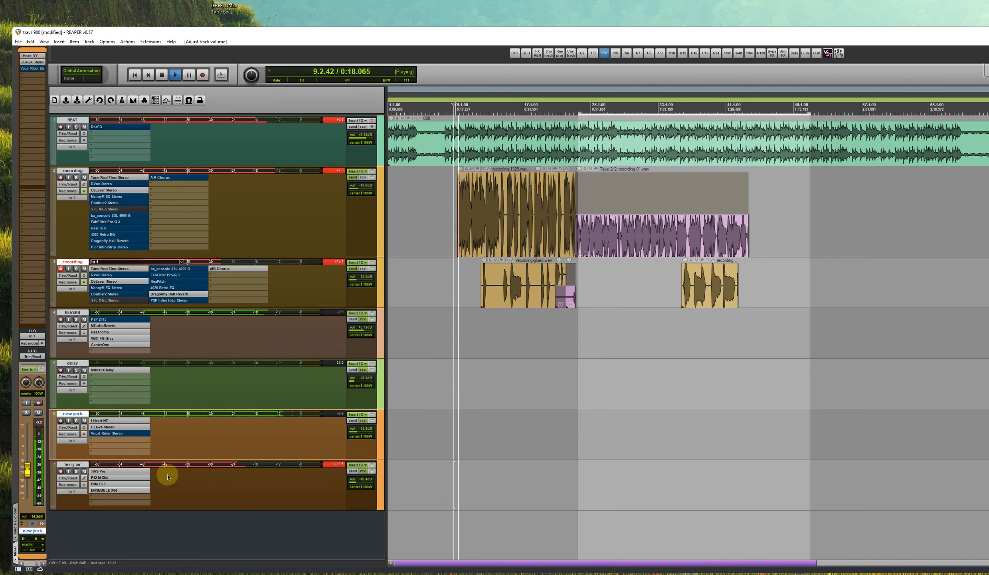
# View the 1973-Pre insert on the terry air track, close it, and open the P12-M-X64 insert clear of the track list
pyautogui.click(144, 472)
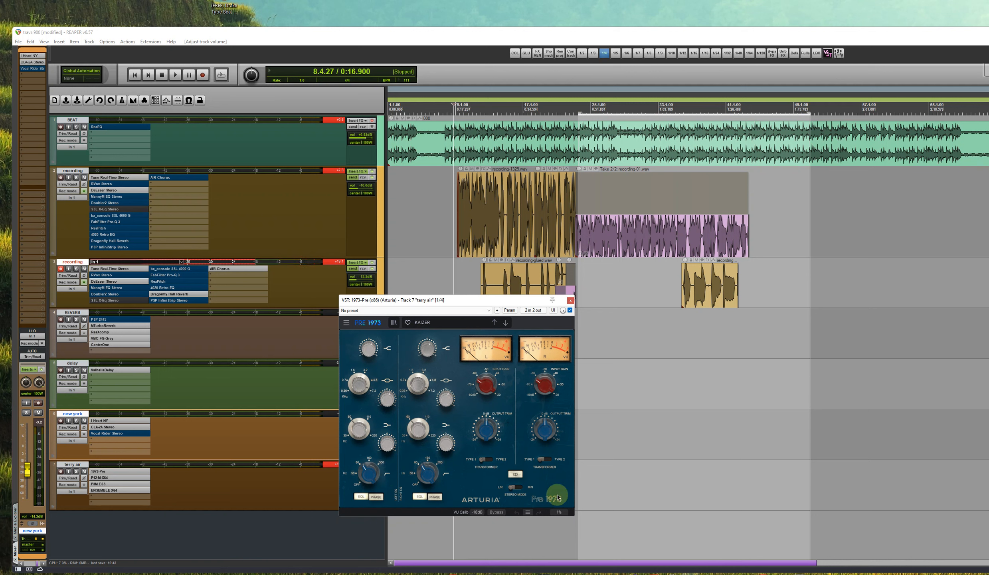
pyautogui.click(571, 300)
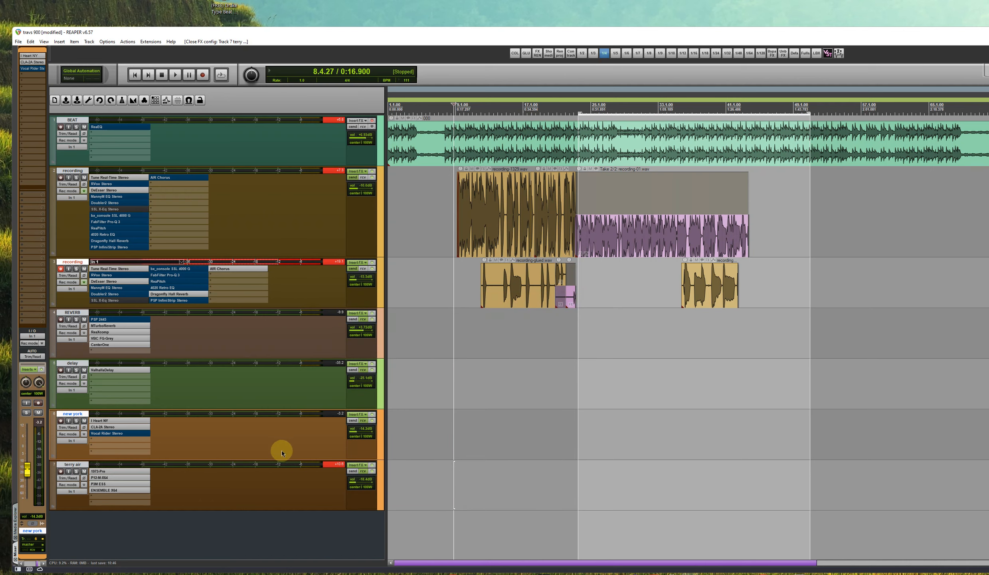
pyautogui.click(127, 477)
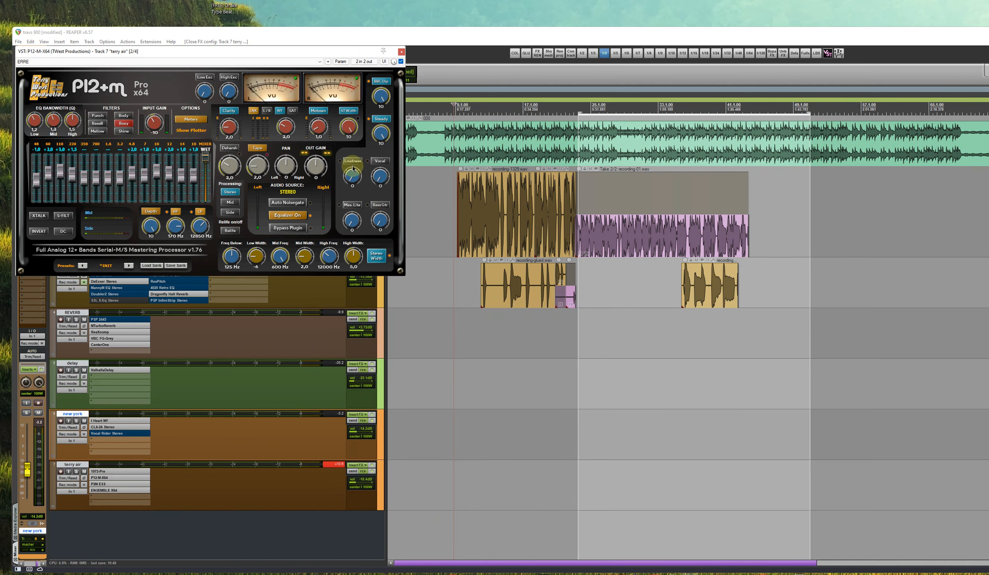
pyautogui.moveTo(236, 51); pyautogui.dragTo(607, 315)
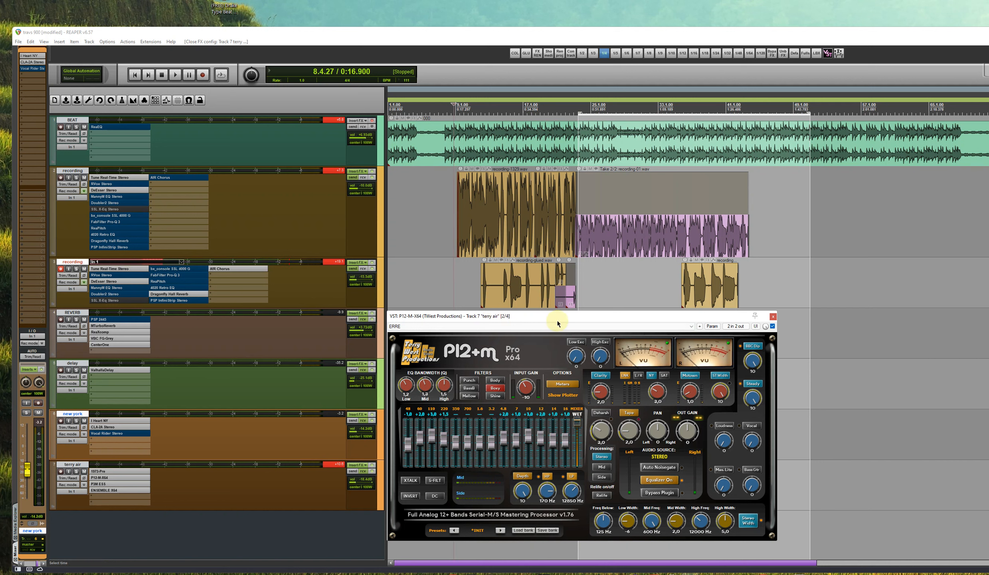
# Compare the mix with P12-M-X64 bypassed and re-enabled during playback, stop playback and close the plugin window
pyautogui.press('space')
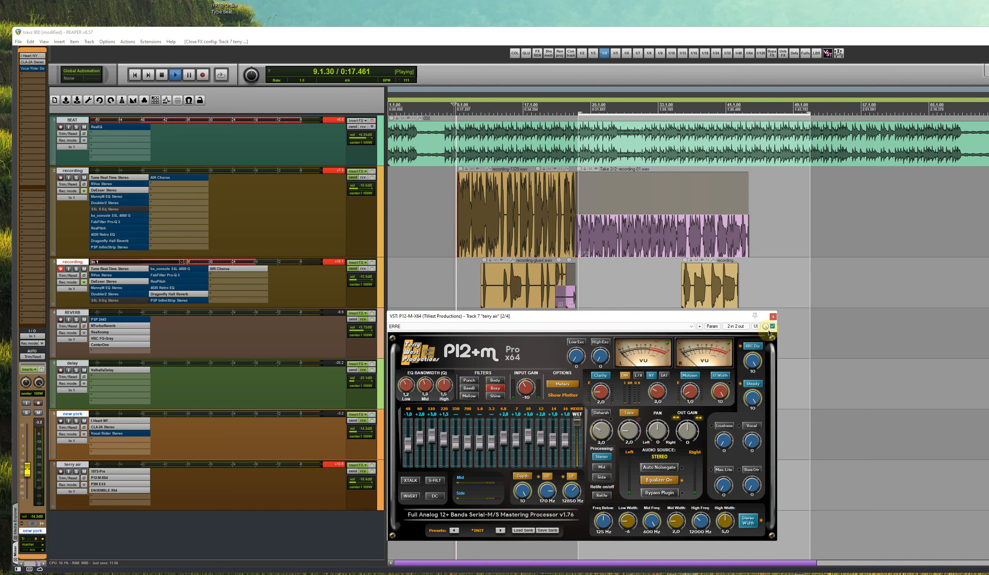
pyautogui.click(773, 326)
pyautogui.click(772, 326)
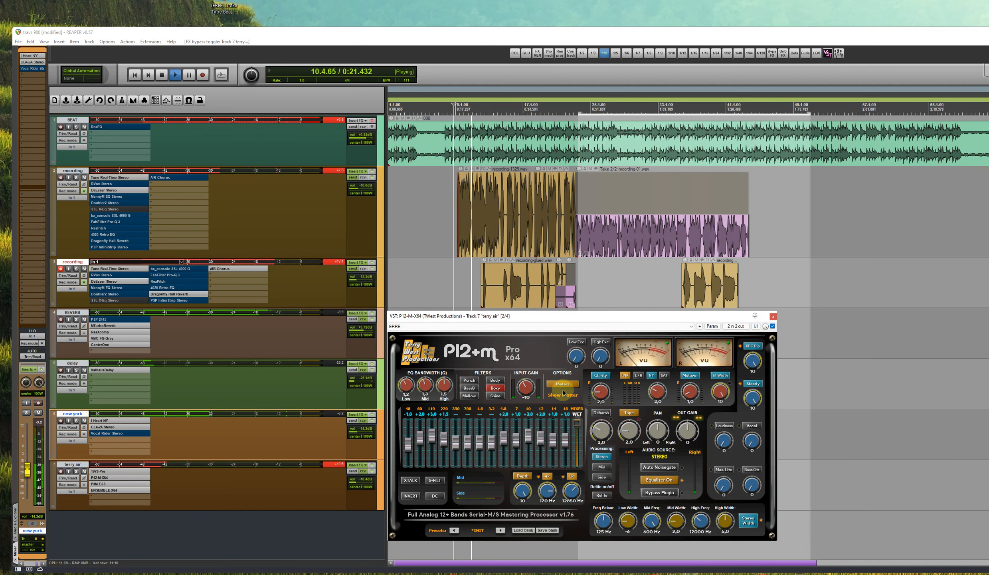
pyautogui.press('space')
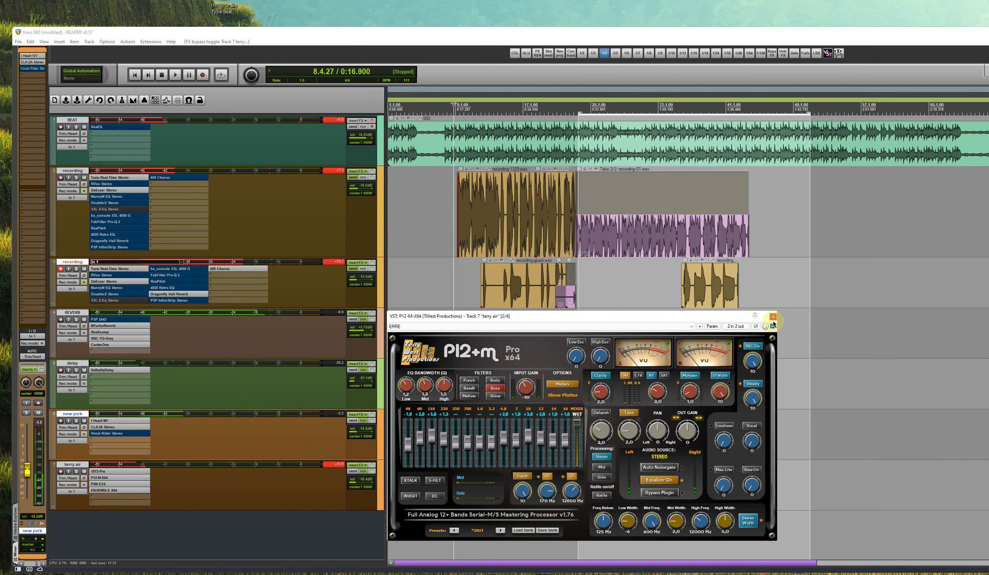
pyautogui.click(773, 316)
# Show the P3M ESS and ENSEMBLE X64 inserts on the terry air track, closing each plugin window
pyautogui.click(115, 485)
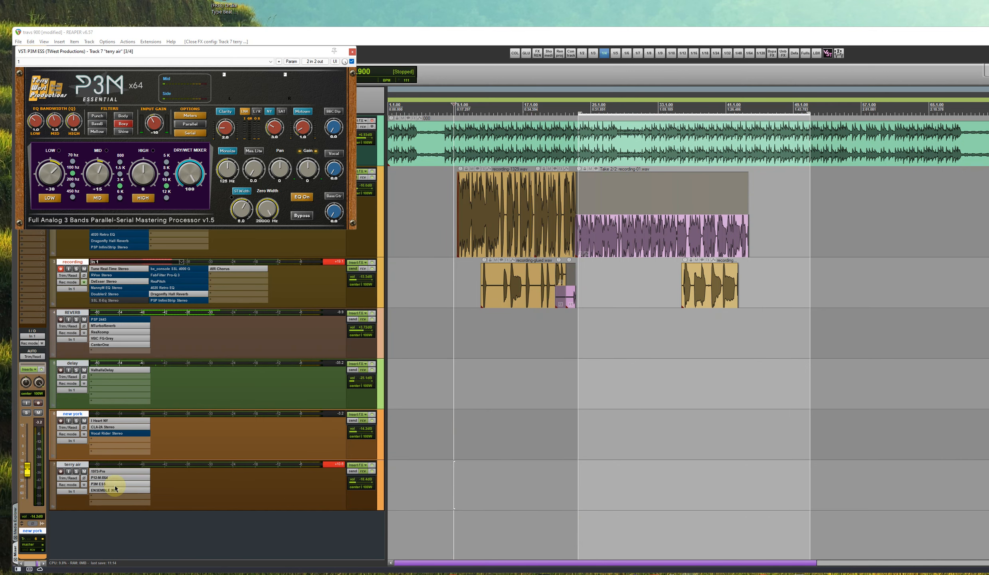
pyautogui.moveTo(181, 41); pyautogui.dragTo(560, 346)
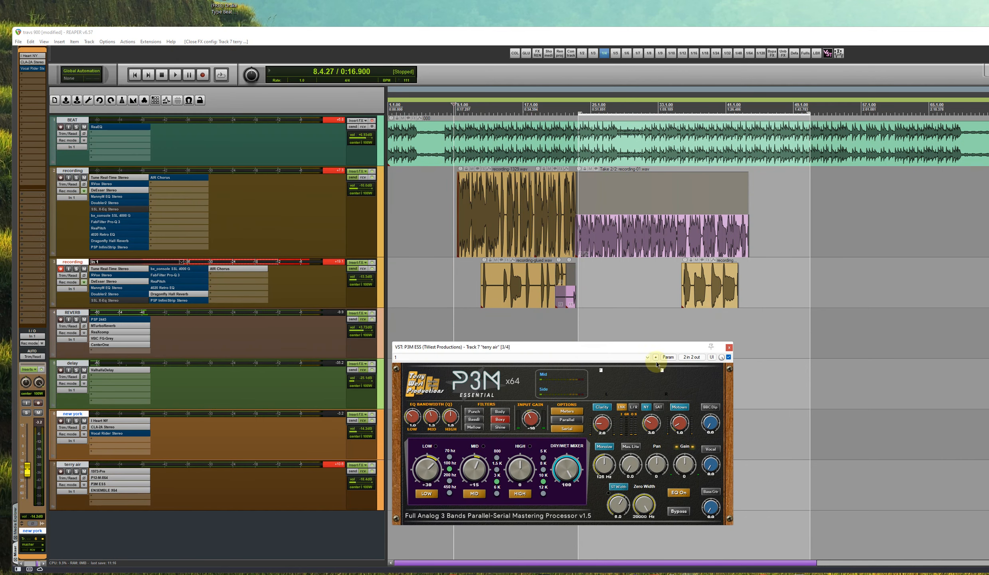
pyautogui.click(728, 347)
pyautogui.click(119, 490)
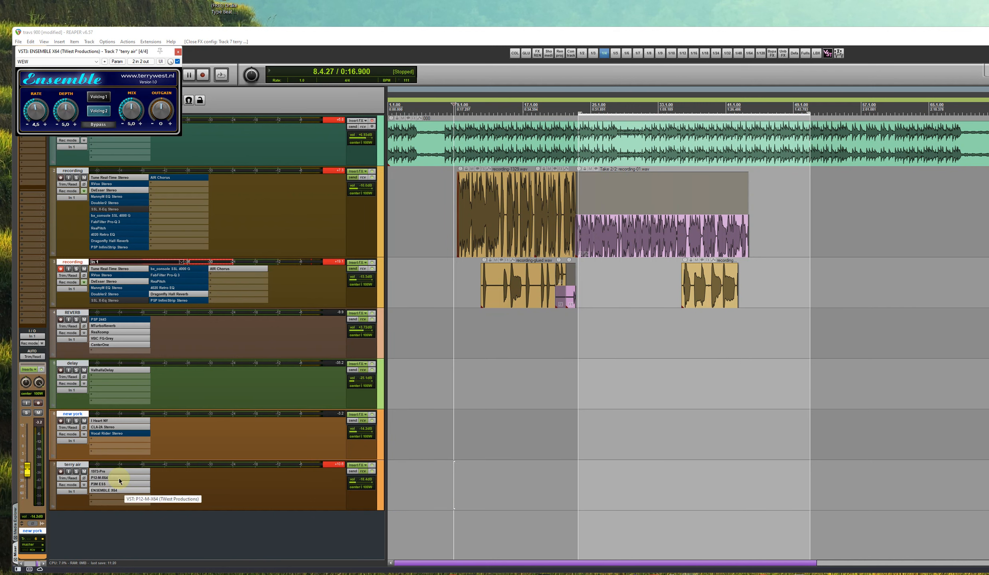
pyautogui.moveTo(91, 53); pyautogui.dragTo(442, 337)
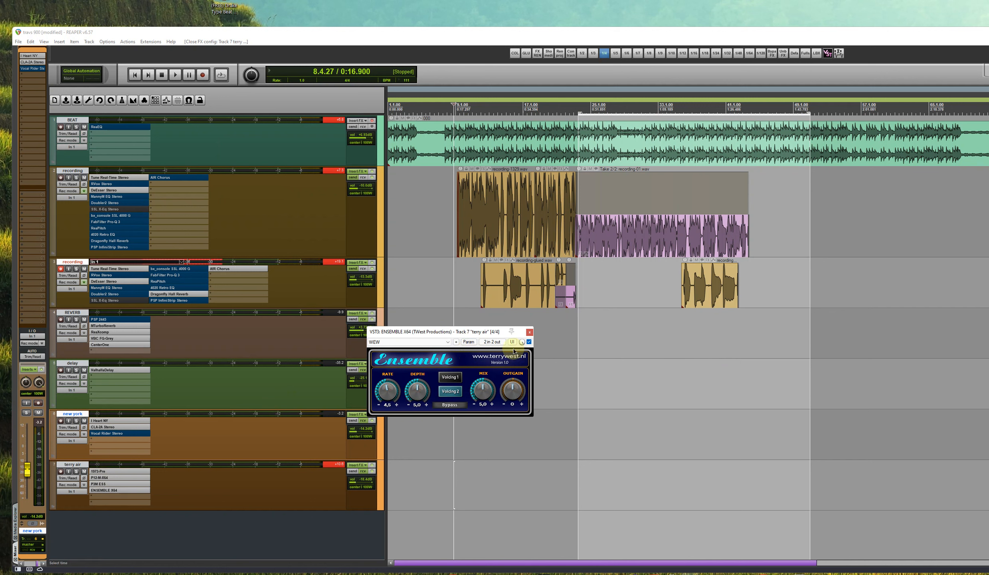
pyautogui.click(529, 332)
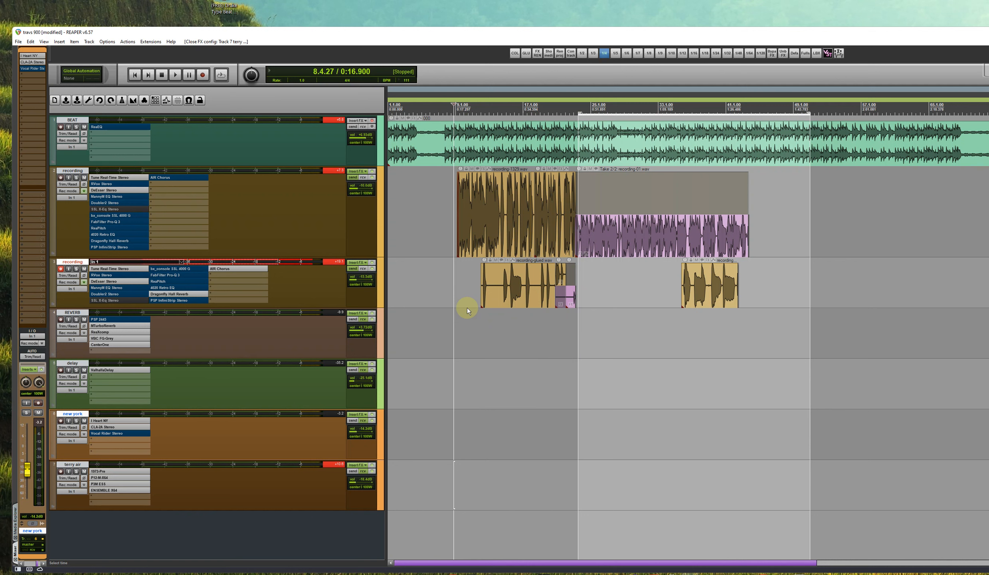